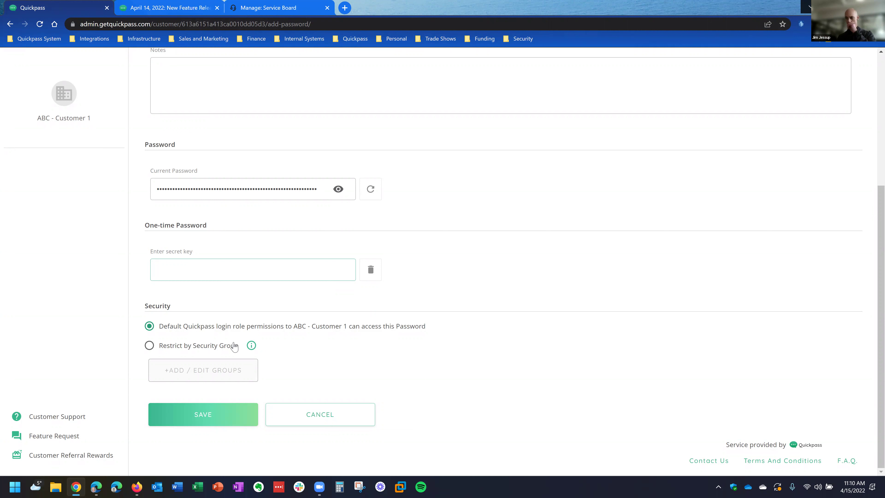
Restrict the new password to the security group Engineer Admins Group 1 and save it.
{"action": "left_click", "coordinate": [235, 346]}
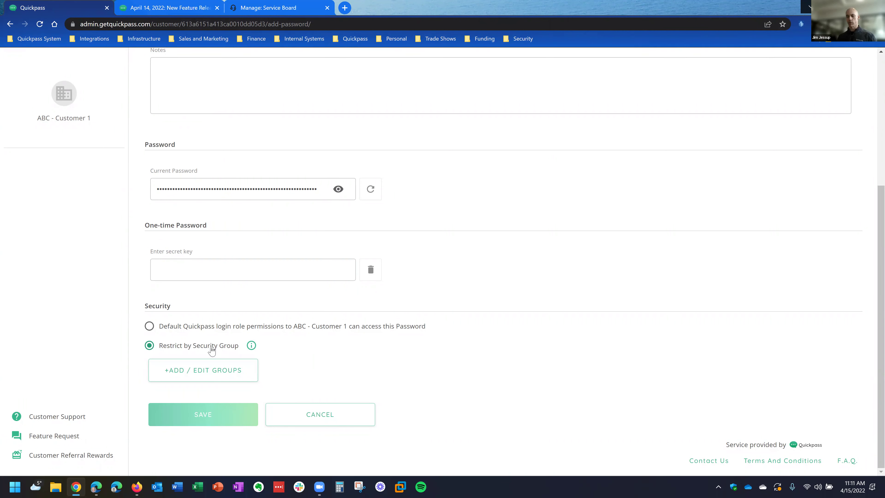
{"action": "left_click", "coordinate": [215, 376]}
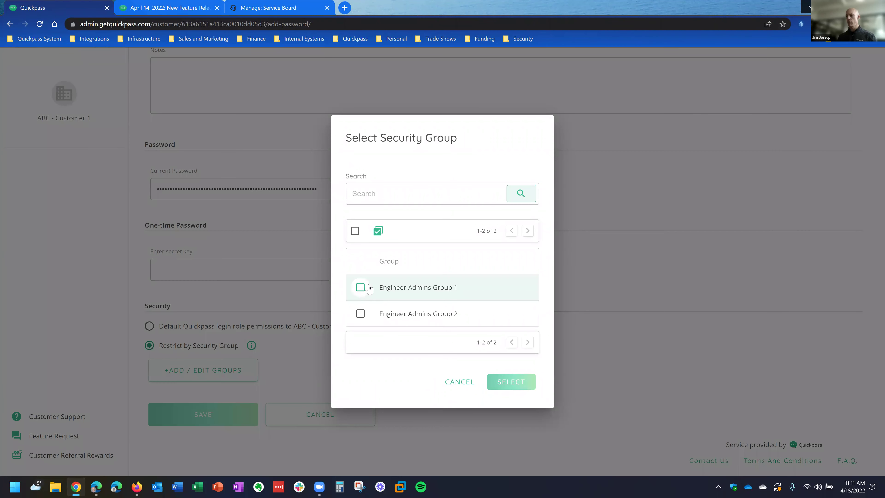
{"action": "left_click", "coordinate": [361, 287]}
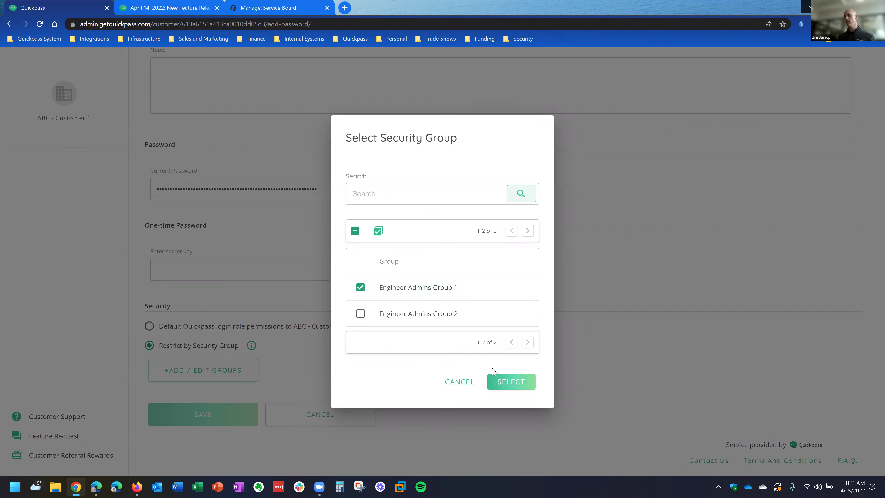
{"action": "left_click", "coordinate": [511, 382]}
{"action": "scroll", "coordinate": [389, 366], "scroll_direction": "down", "scroll_amount": 4}
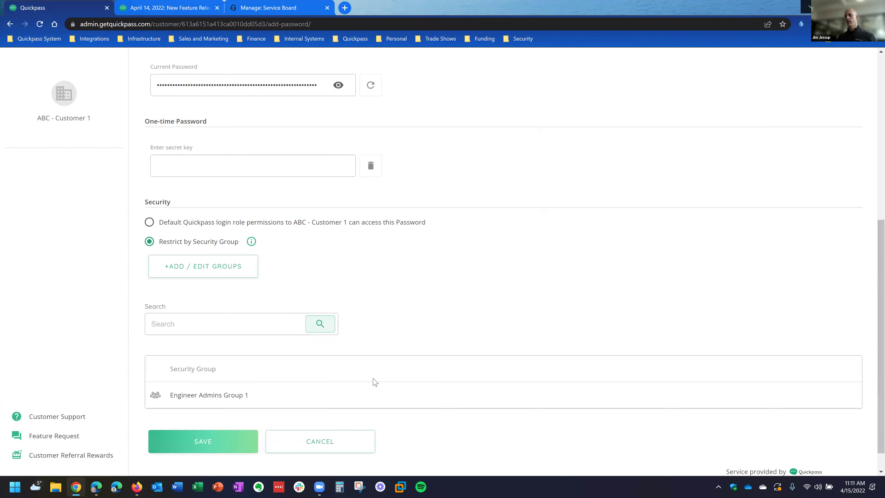
{"action": "scroll", "coordinate": [246, 384], "scroll_direction": "up", "scroll_amount": 5}
{"action": "scroll", "coordinate": [235, 413], "scroll_direction": "down", "scroll_amount": 5}
{"action": "left_click", "coordinate": [225, 417]}
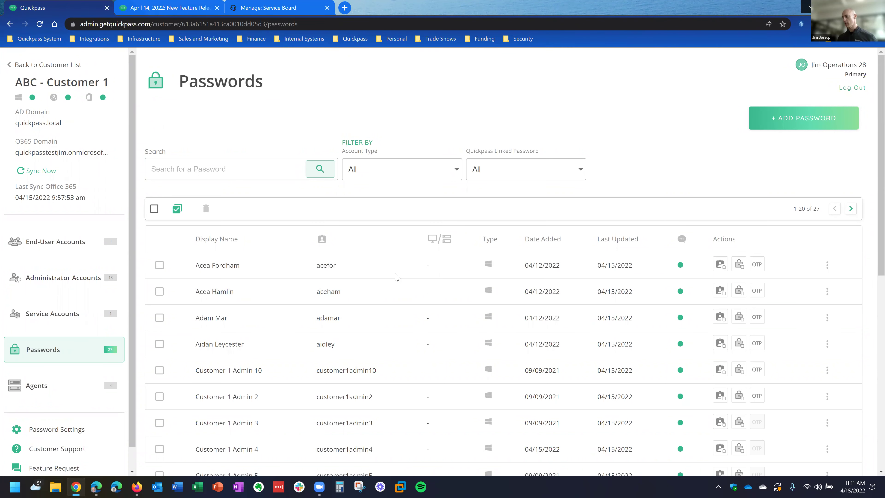
Look through the password list, view the details of the Datto Backup Admin entry and return to the list.
{"action": "scroll", "coordinate": [397, 279], "scroll_direction": "down", "scroll_amount": 4}
{"action": "scroll", "coordinate": [401, 282], "scroll_direction": "down", "scroll_amount": 4}
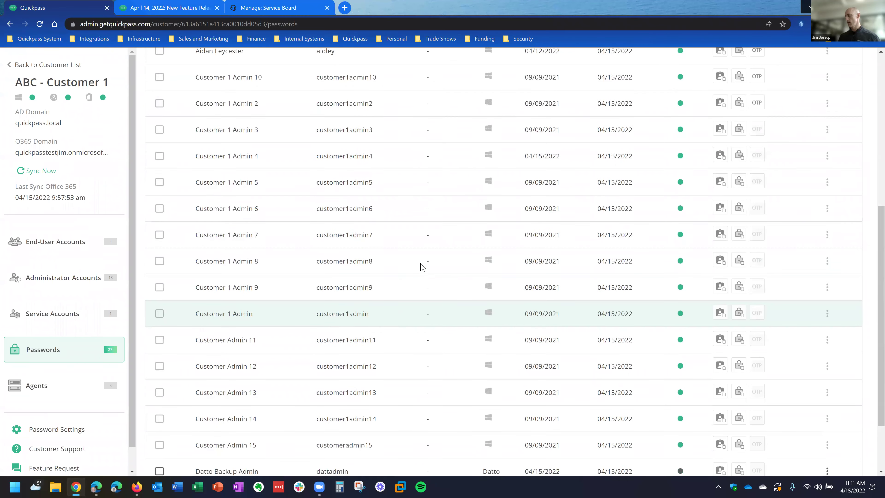
{"action": "scroll", "coordinate": [421, 265], "scroll_direction": "up", "scroll_amount": 4}
{"action": "mouse_move", "coordinate": [685, 103]}
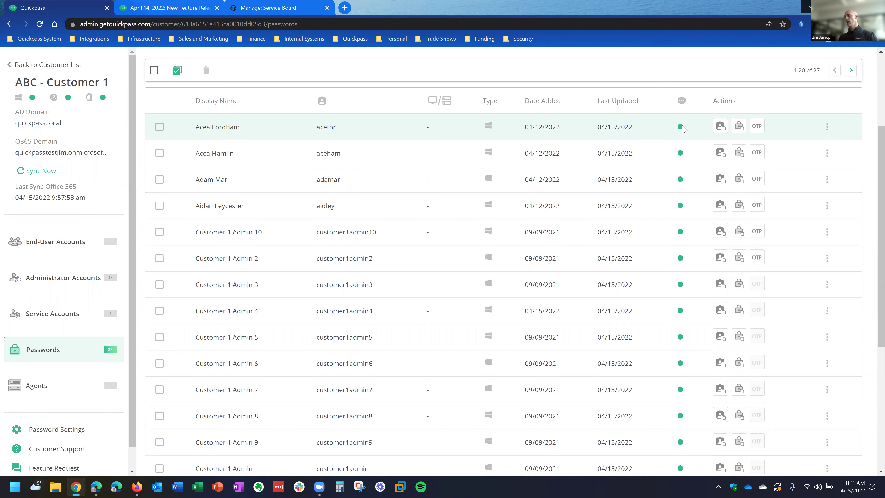
{"action": "scroll", "coordinate": [655, 272], "scroll_direction": "down", "scroll_amount": 5}
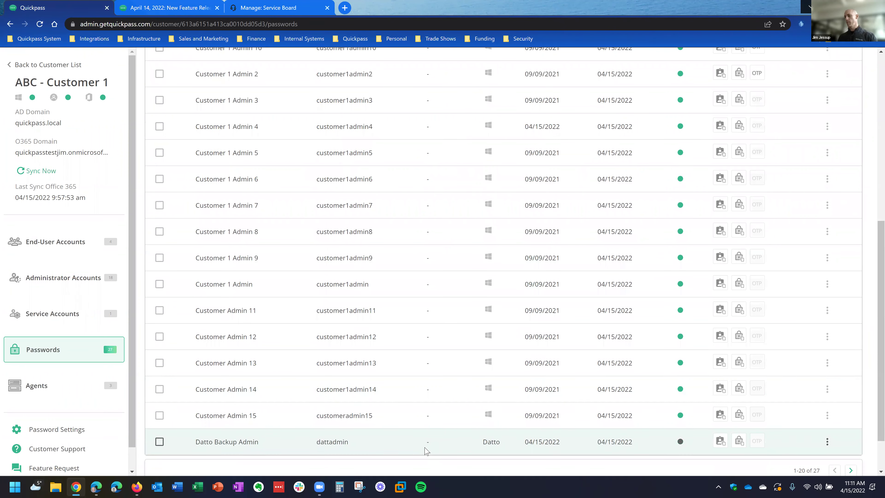
{"action": "left_click", "coordinate": [413, 449]}
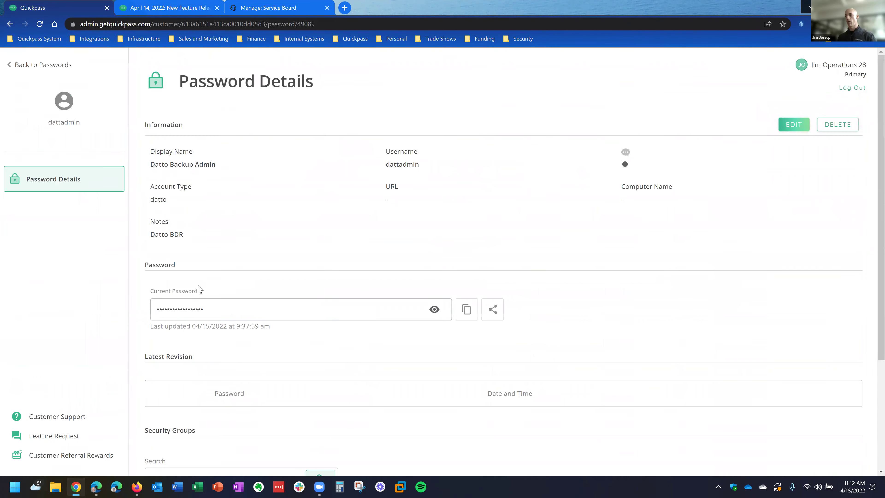
{"action": "left_click", "coordinate": [66, 66]}
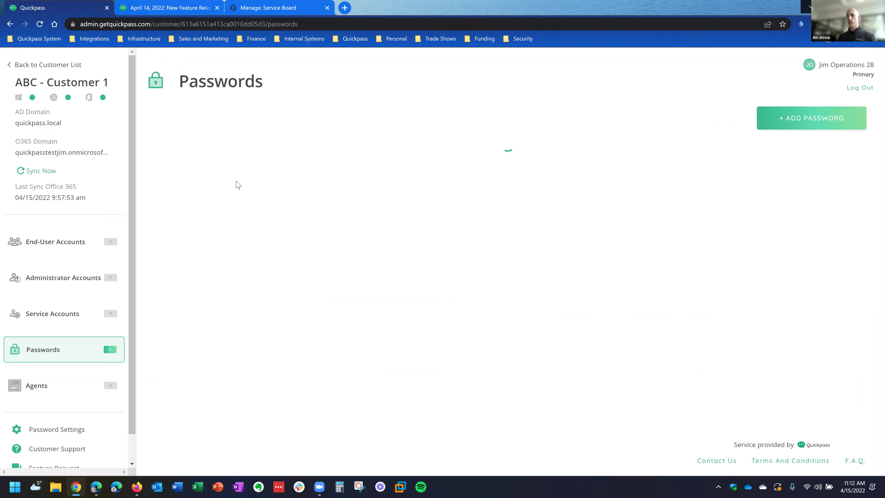
Go to the End-User Accounts list, select the first account and show the actions available for it.
{"action": "scroll", "coordinate": [165, 135], "scroll_direction": "down", "scroll_amount": 3}
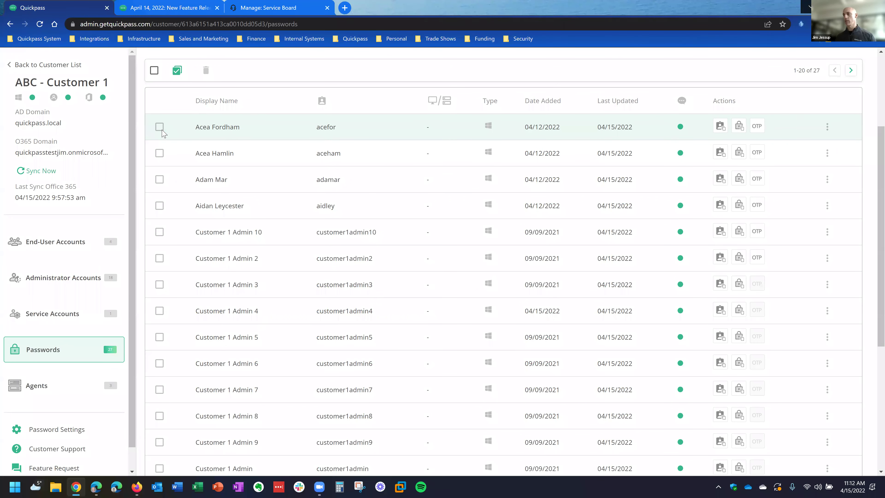
{"action": "scroll", "coordinate": [163, 133], "scroll_direction": "up", "scroll_amount": 3}
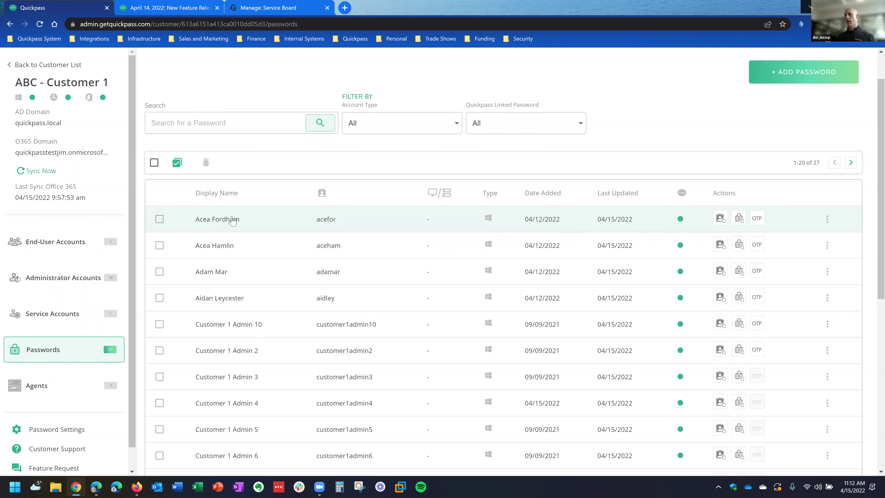
{"action": "left_click", "coordinate": [80, 246]}
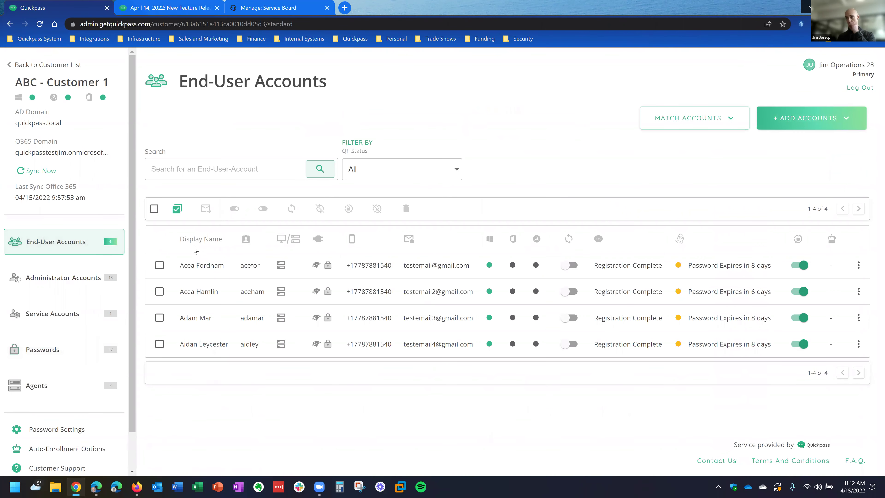
{"action": "left_click", "coordinate": [164, 268]}
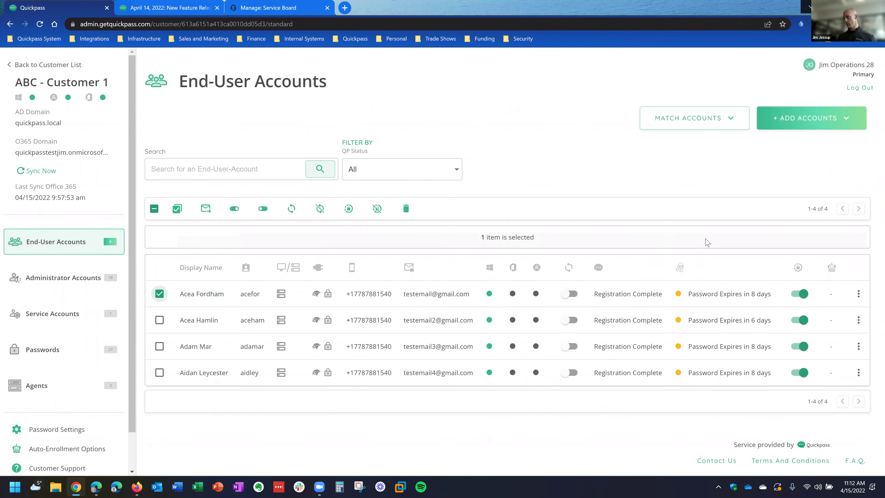
{"action": "left_click", "coordinate": [858, 294]}
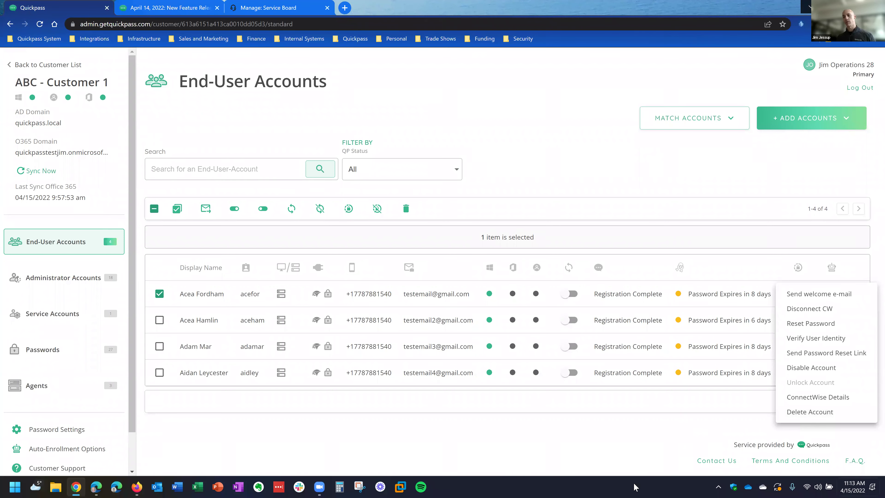
Return to the customer's Passwords list and look through its entries down to Datto Backup Admin.
{"action": "left_click", "coordinate": [78, 353]}
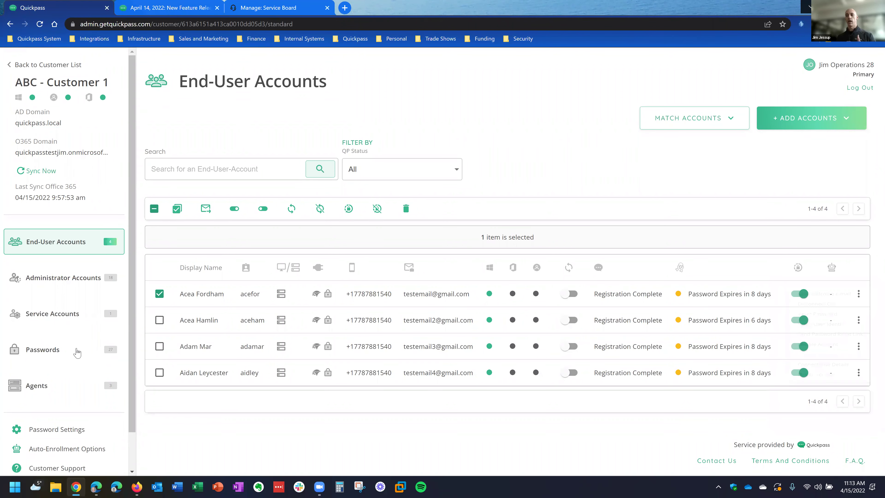
{"action": "left_click", "coordinate": [76, 352]}
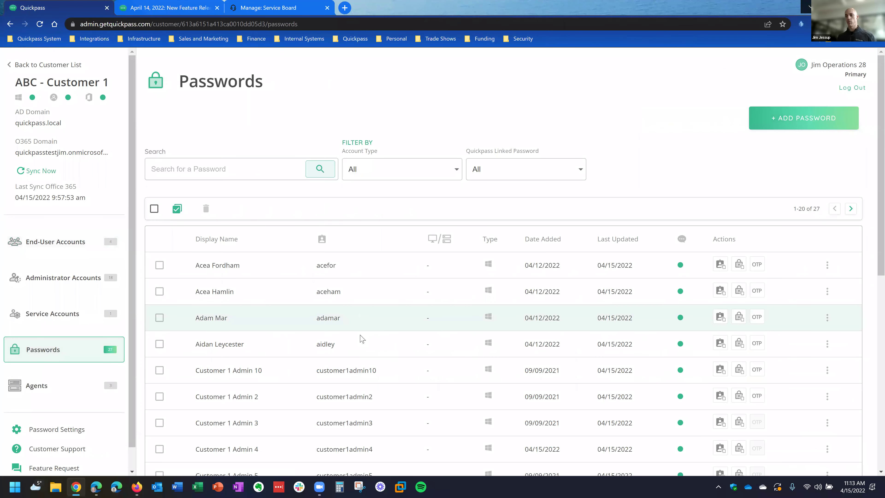
{"action": "scroll", "coordinate": [361, 330], "scroll_direction": "down", "scroll_amount": 10}
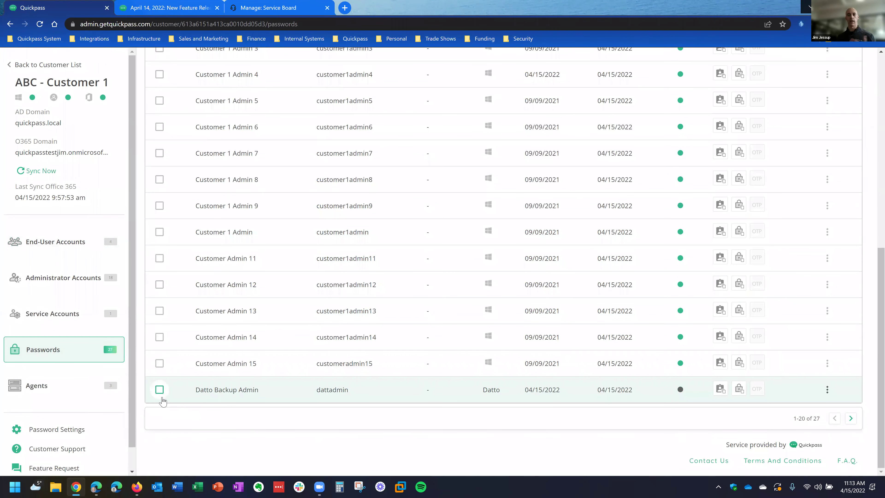
{"action": "scroll", "coordinate": [362, 329], "scroll_direction": "up", "scroll_amount": 10}
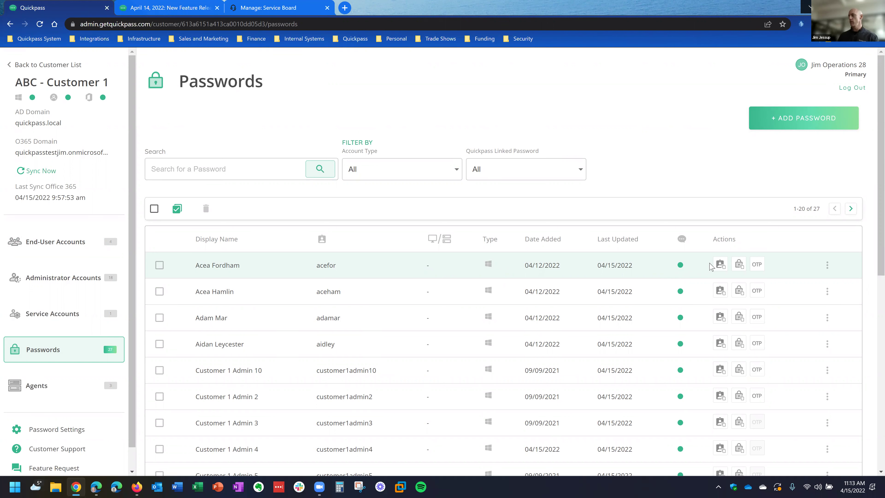
Copy the username, password and revealed one-time password of the first entry in the password list.
{"action": "scroll", "coordinate": [730, 220], "scroll_direction": "down", "scroll_amount": 1}
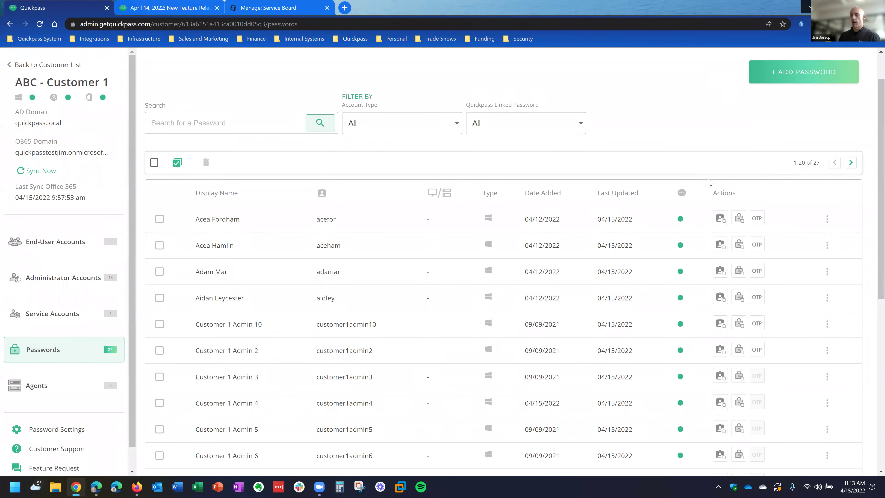
{"action": "left_click", "coordinate": [719, 219]}
{"action": "left_click", "coordinate": [737, 220]}
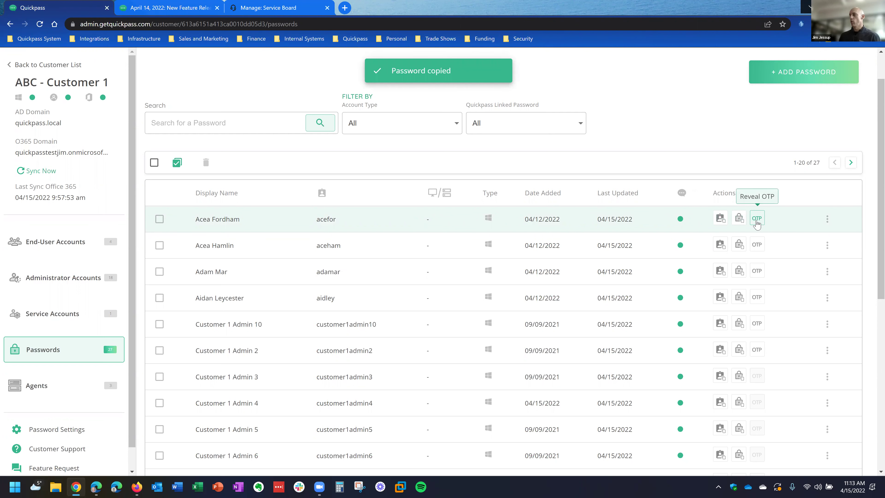
{"action": "left_click", "coordinate": [758, 219]}
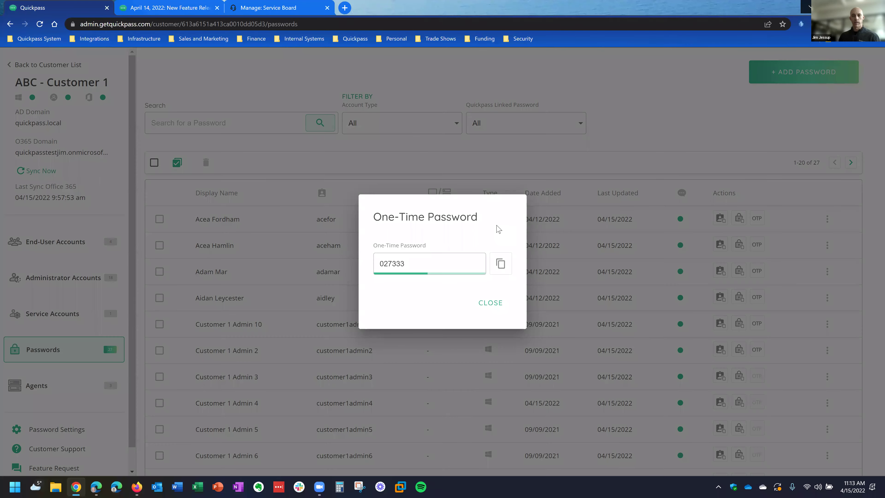
{"action": "left_click", "coordinate": [506, 267]}
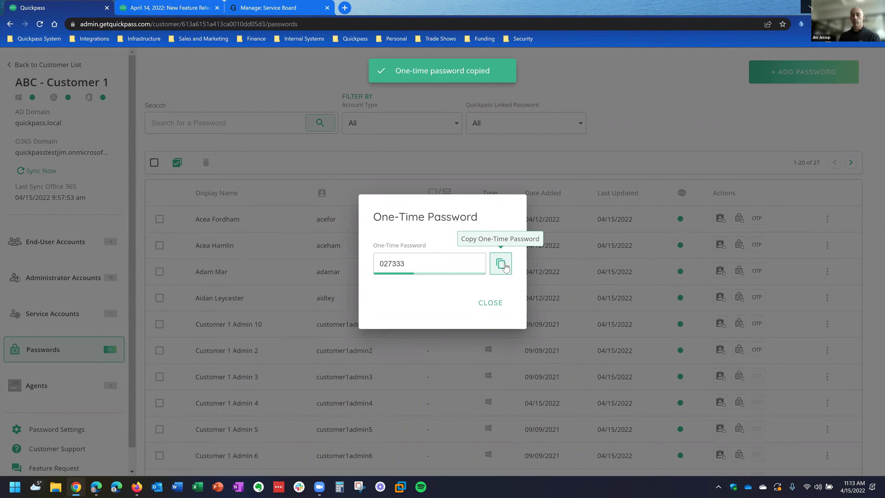
{"action": "left_click", "coordinate": [494, 303]}
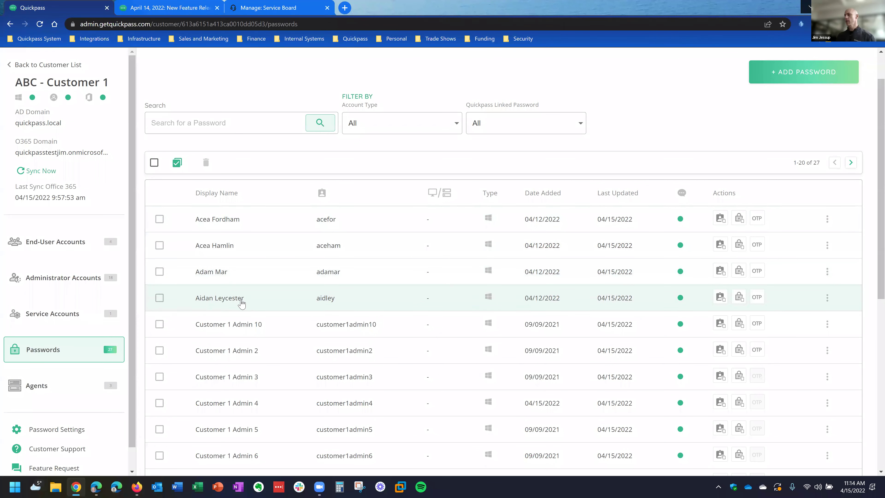
Start sharing the Customer 1 Admin 10 password from its details and view the available expiry durations.
{"action": "left_click", "coordinate": [242, 326]}
{"action": "scroll", "coordinate": [286, 246], "scroll_direction": "down", "scroll_amount": 1}
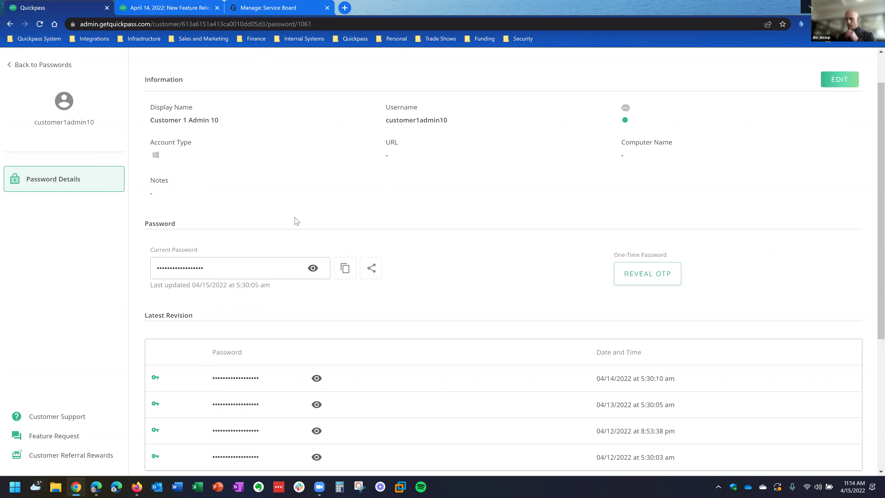
{"action": "left_click", "coordinate": [377, 270]}
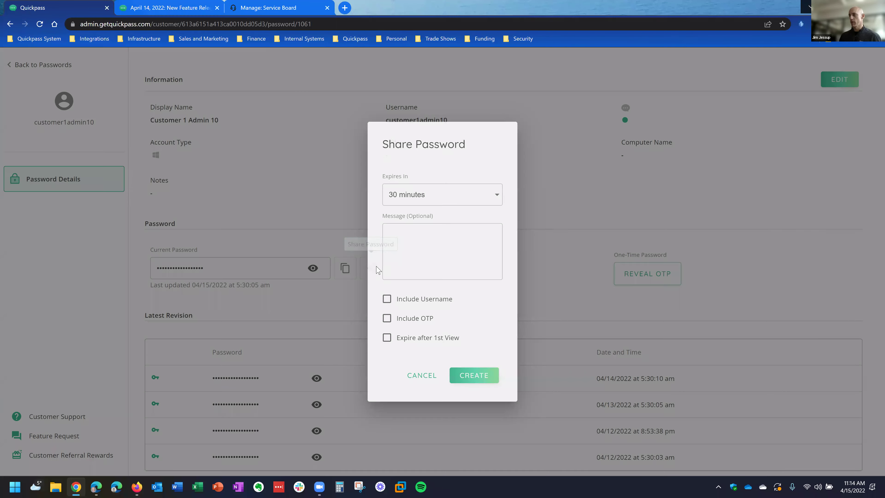
{"action": "left_click", "coordinate": [399, 198]}
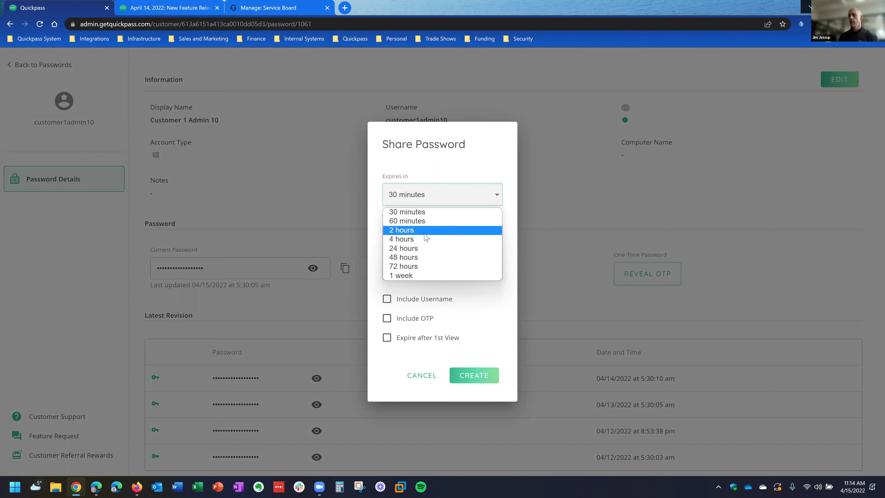
{"action": "left_click", "coordinate": [423, 173]}
{"action": "left_click", "coordinate": [422, 232]}
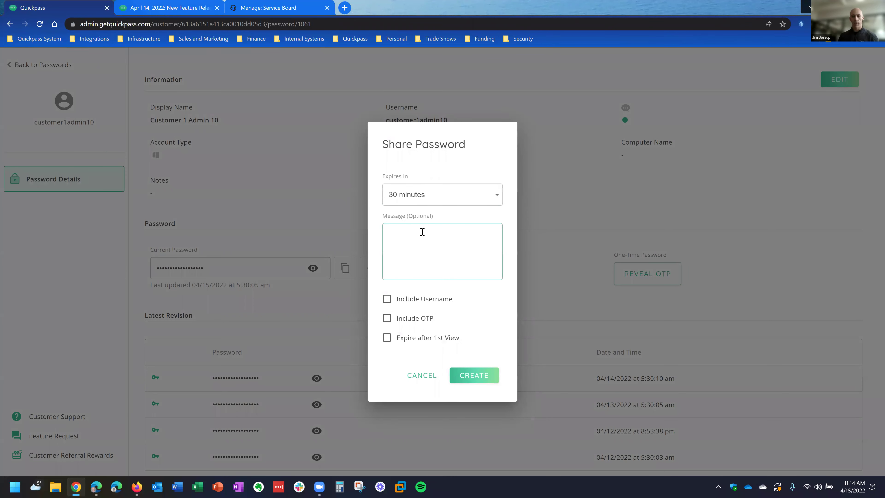
{"action": "left_click", "coordinate": [418, 304]}
{"action": "left_click", "coordinate": [417, 319]}
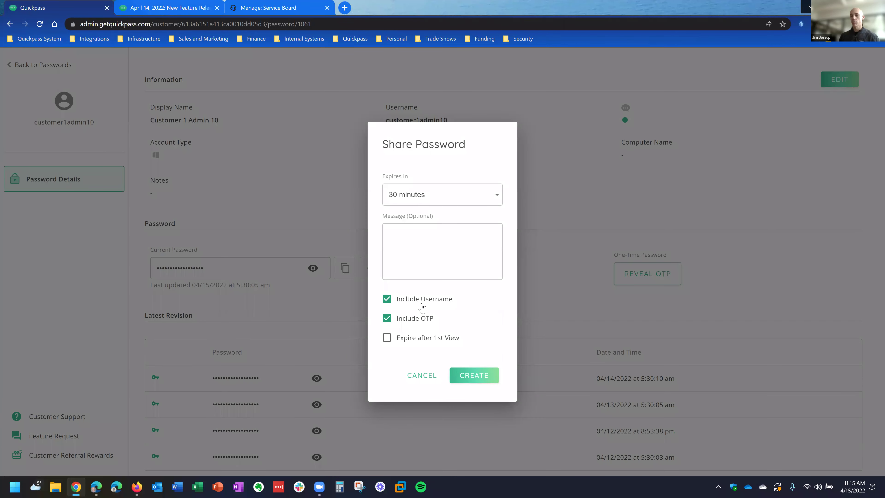
{"action": "left_click", "coordinate": [423, 305]}
{"action": "left_click", "coordinate": [424, 319]}
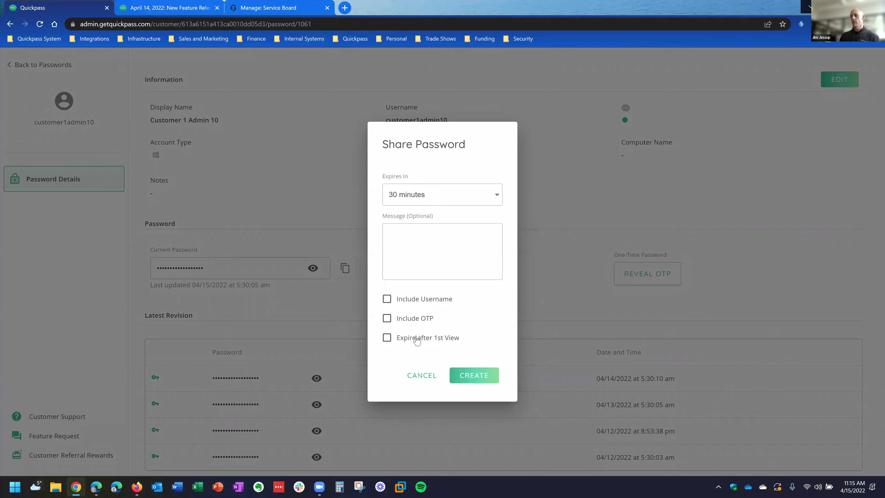
Create a share link with Include Username, Include OTP and Expire after 1st View enabled, and copy the link.
{"action": "left_click", "coordinate": [417, 340]}
{"action": "left_click", "coordinate": [418, 322]}
{"action": "left_click", "coordinate": [420, 301]}
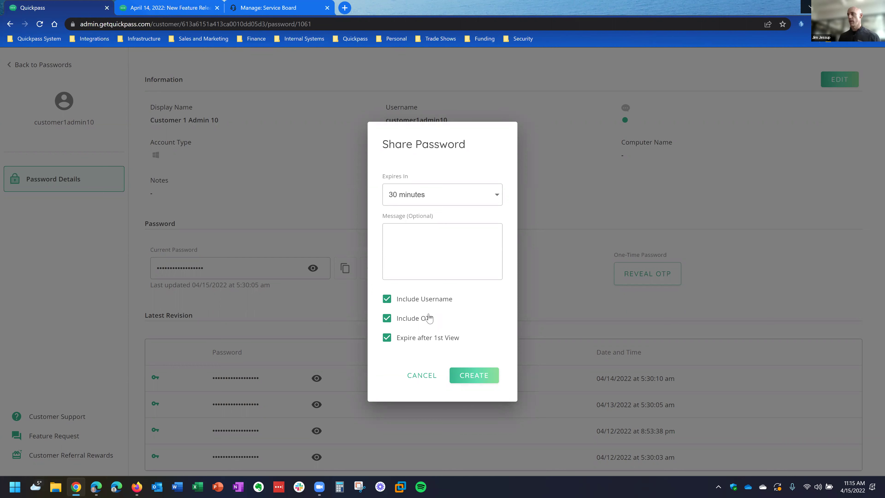
{"action": "left_click", "coordinate": [468, 382]}
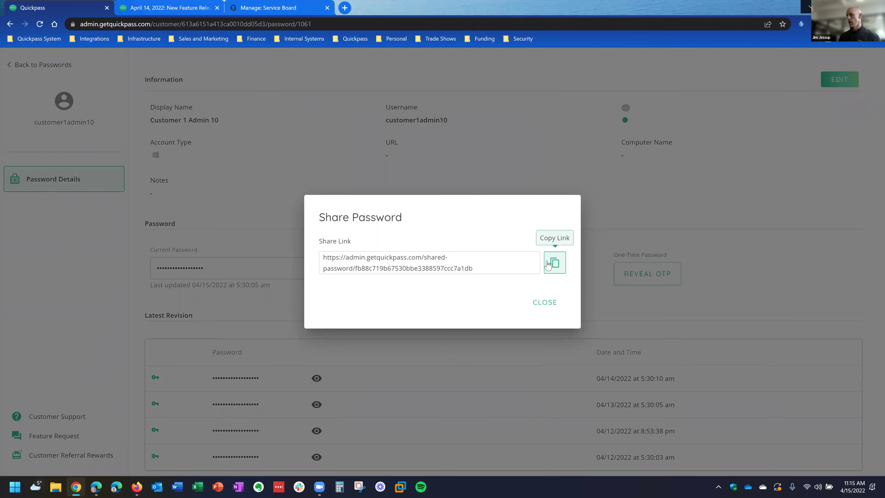
{"action": "left_click", "coordinate": [554, 263]}
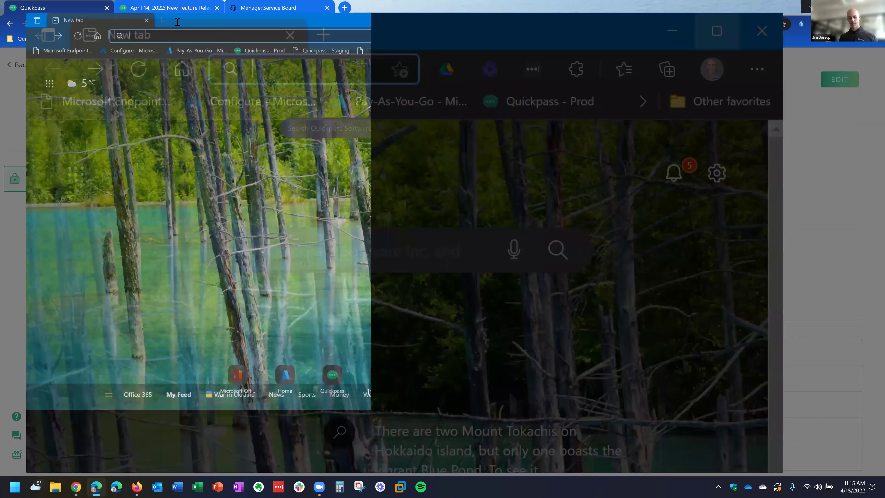
Open the copied share link in a new Microsoft Edge window and copy the shared username.
{"action": "key", "text": "ctrl+v"}
{"action": "key", "text": "Return"}
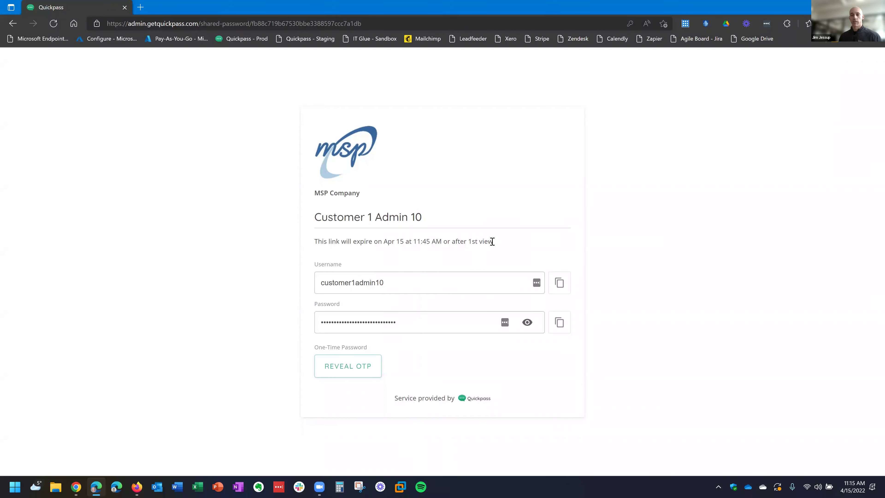
{"action": "left_click", "coordinate": [564, 294]}
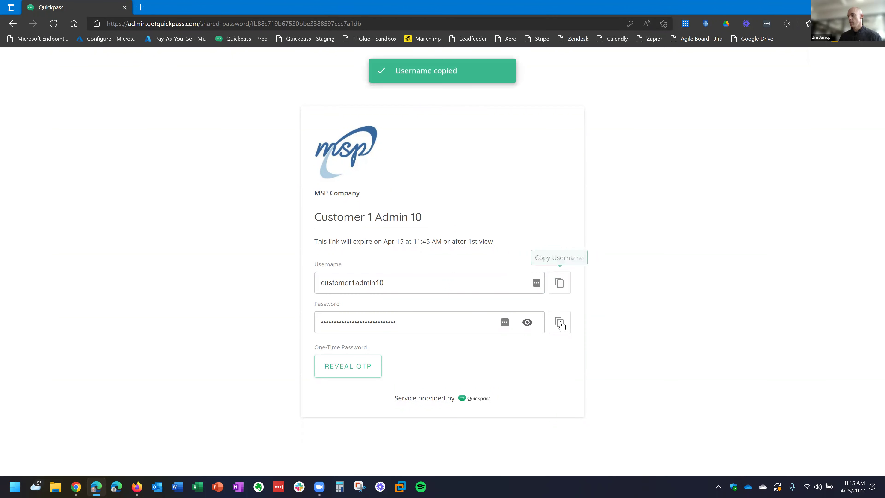
Copy and reveal the shared password, copy the revealed one-time password, and reload the one-view link page.
{"action": "left_click", "coordinate": [560, 323]}
{"action": "left_click", "coordinate": [528, 322]}
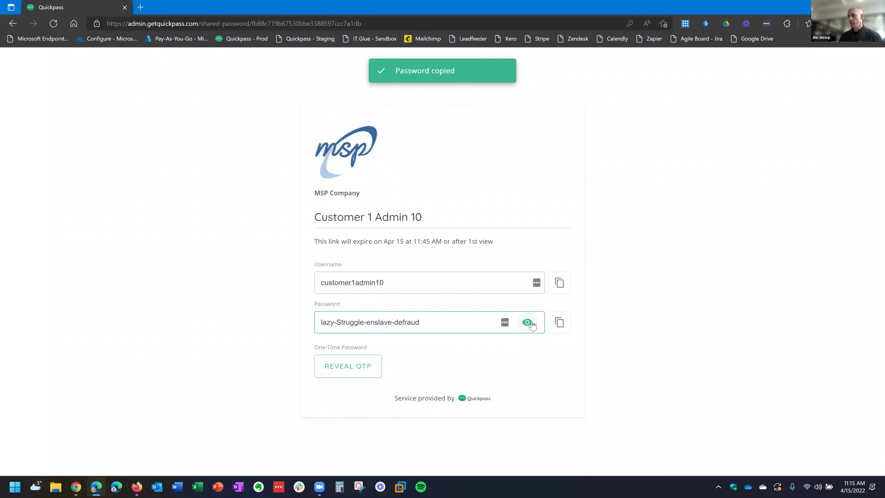
{"action": "left_click", "coordinate": [370, 370]}
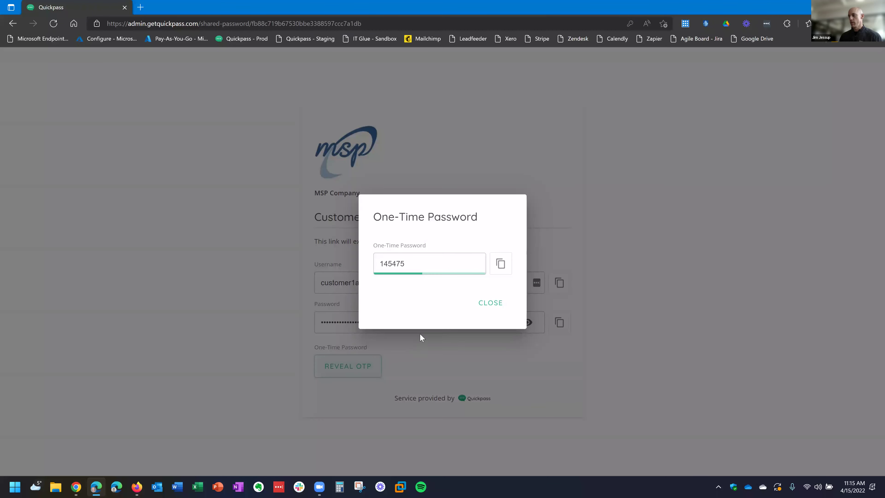
{"action": "left_click", "coordinate": [500, 264]}
{"action": "left_click", "coordinate": [502, 303]}
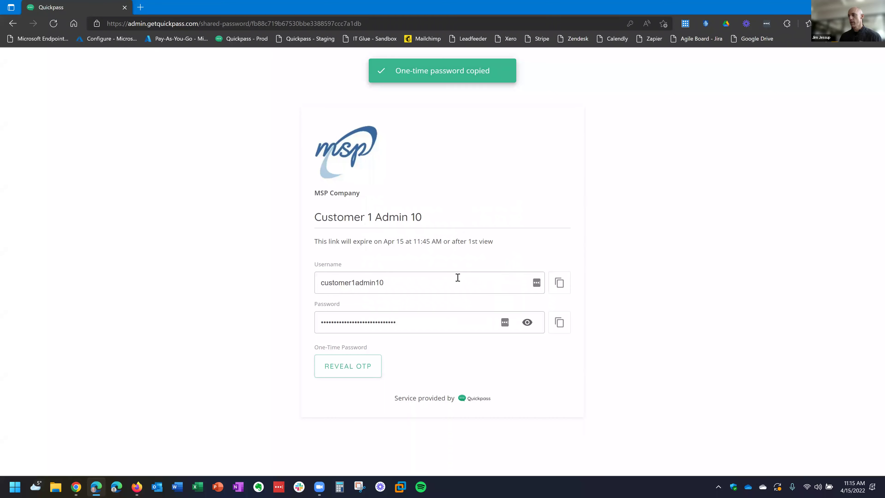
{"action": "left_click", "coordinate": [55, 23]}
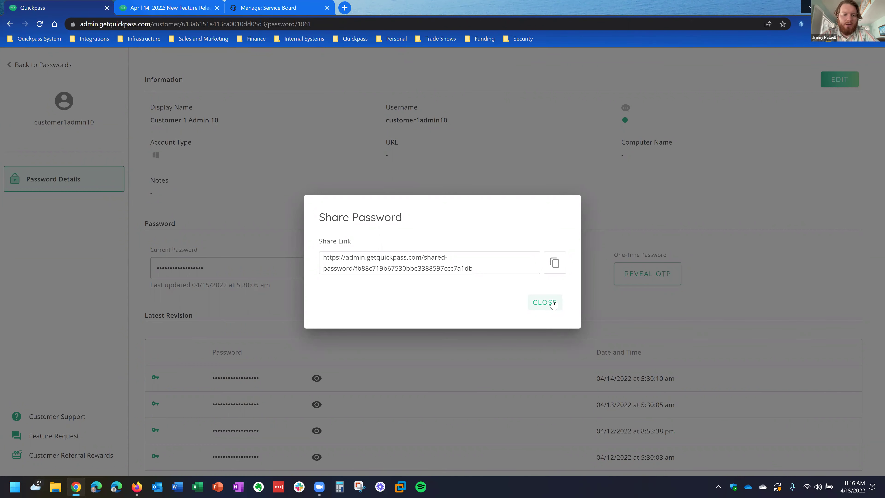
Switch back to Quickpass, dismiss the share link for Customer 1 Admin 10, and return to the customer's password list.
{"action": "left_click", "coordinate": [554, 303]}
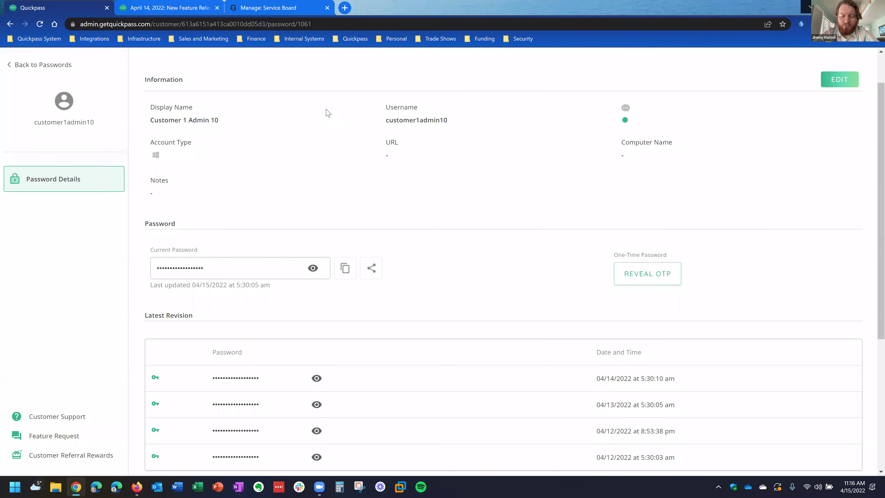
{"action": "left_click", "coordinate": [52, 66]}
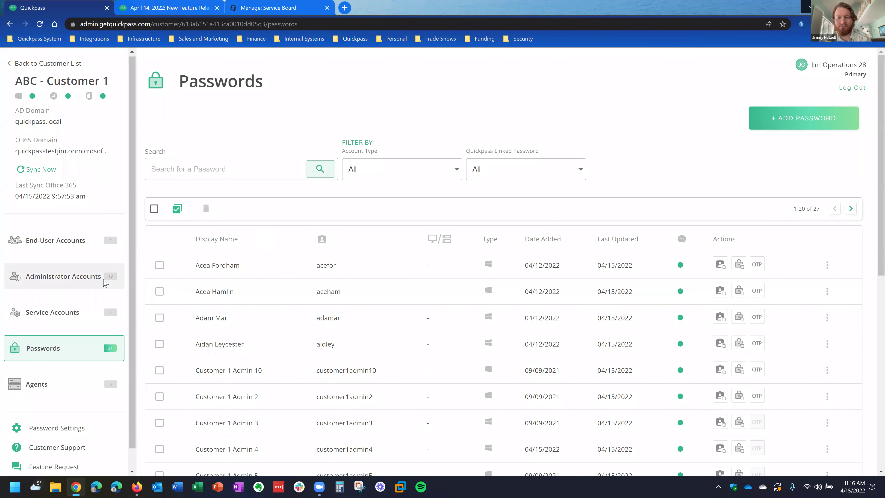
{"action": "scroll", "coordinate": [103, 283], "scroll_direction": "down", "scroll_amount": 1}
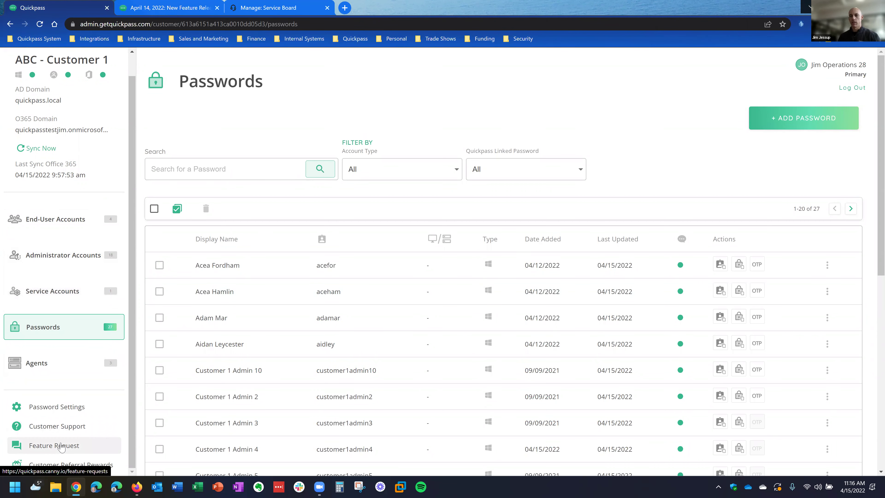
{"action": "scroll", "coordinate": [116, 422], "scroll_direction": "down", "scroll_amount": 2}
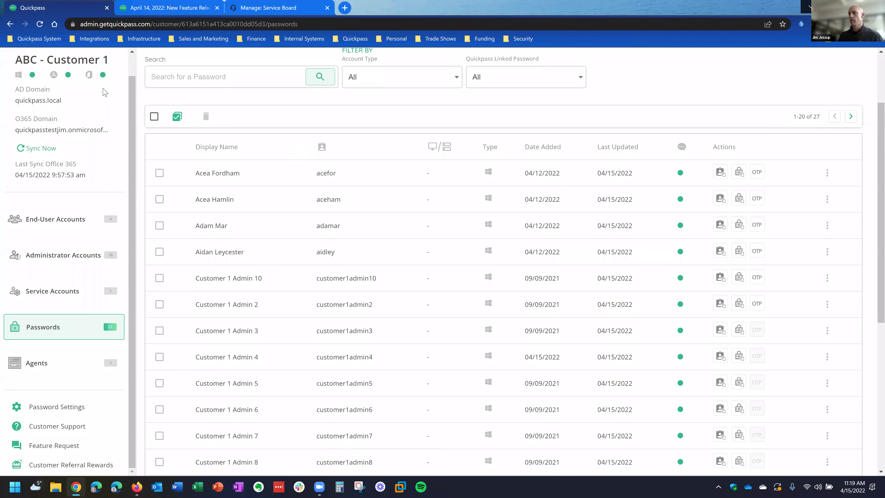
Open the Auto Rotate Settings for the customer's administrator accounts and try the Complex Password option with a longer length.
{"action": "scroll", "coordinate": [103, 105], "scroll_direction": "up", "scroll_amount": 1}
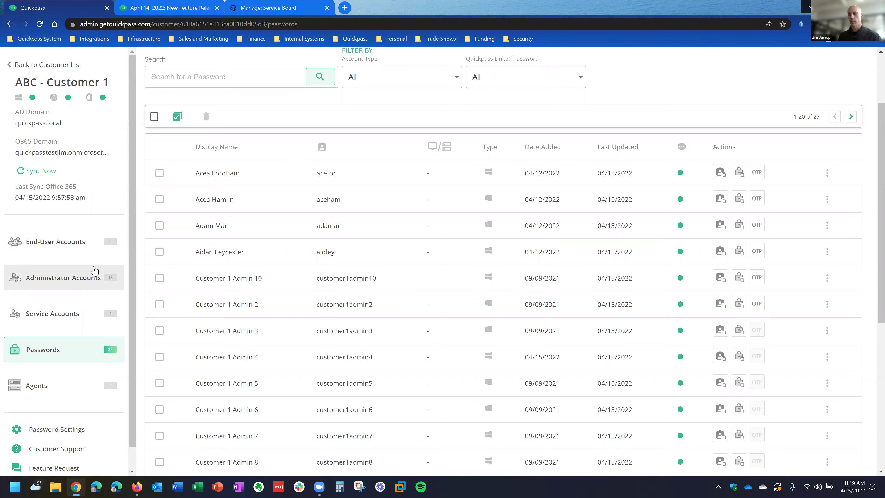
{"action": "left_click", "coordinate": [94, 270]}
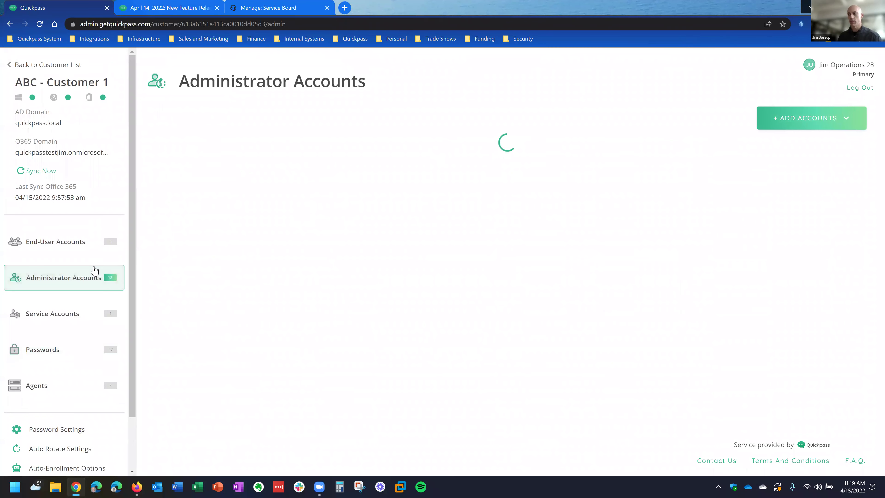
{"action": "scroll", "coordinate": [126, 334], "scroll_direction": "down", "scroll_amount": 3}
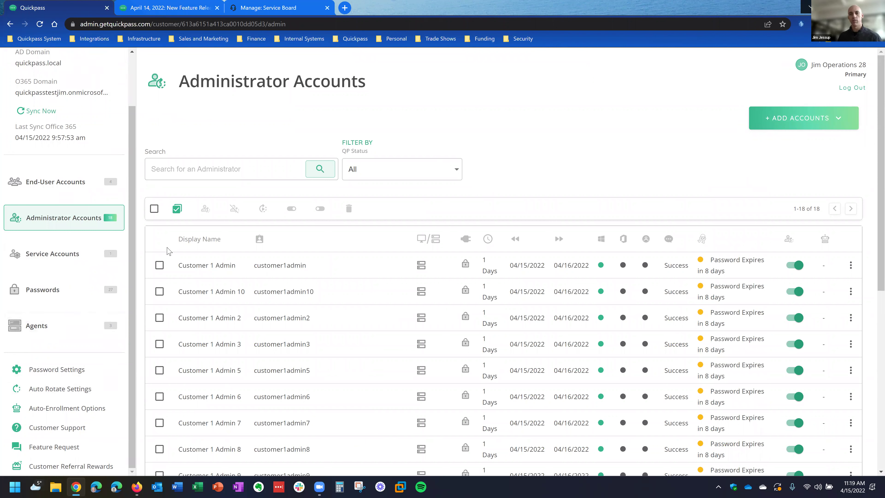
{"action": "left_click", "coordinate": [89, 389]}
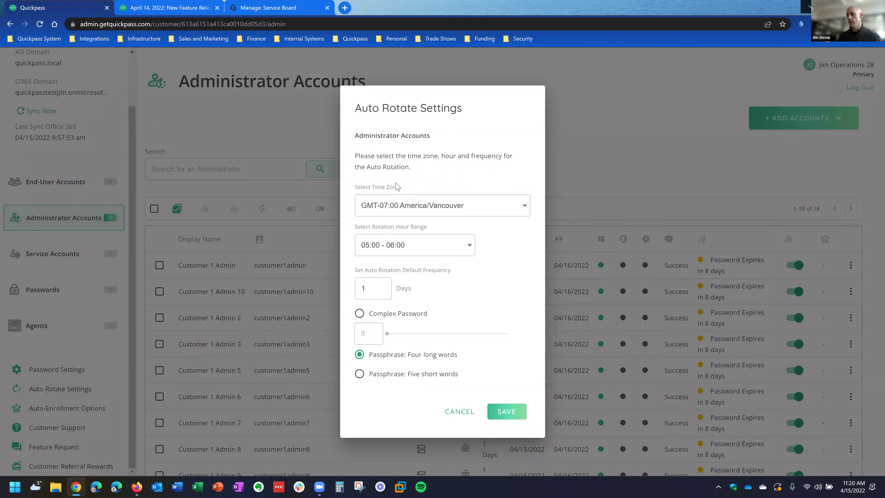
{"action": "left_click", "coordinate": [360, 313]}
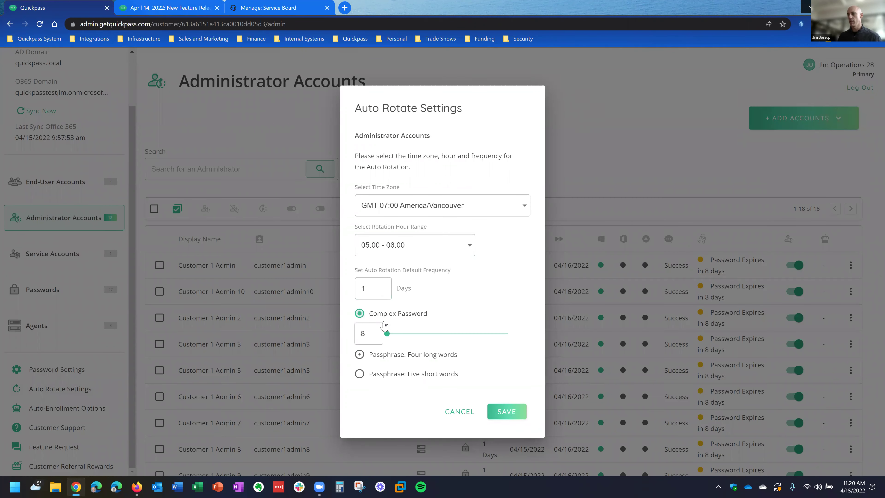
{"action": "left_click_drag", "start_coordinate": [392, 336], "coordinate": [521, 350]}
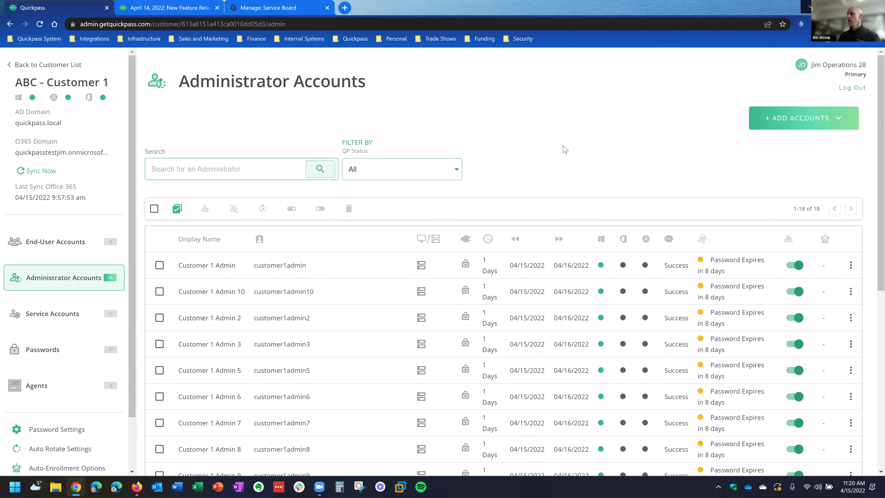
Reset the Customer 1 Admin password with a generated passphrase of four long words, after previewing a complex password of length 99.
{"action": "left_click", "coordinate": [851, 266]}
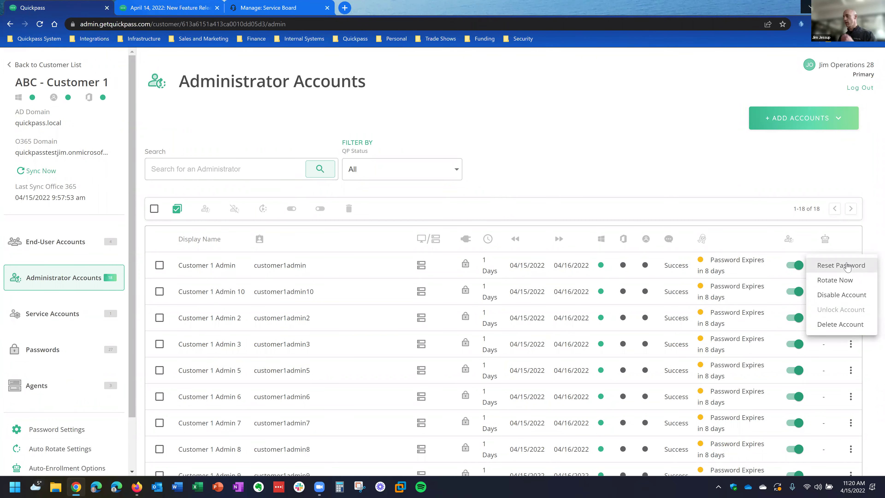
{"action": "left_click", "coordinate": [848, 267]}
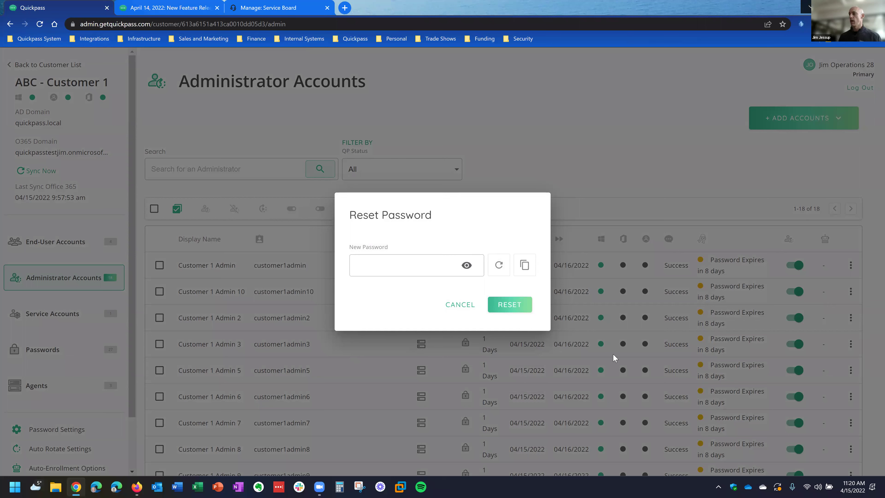
{"action": "left_click", "coordinate": [499, 266]}
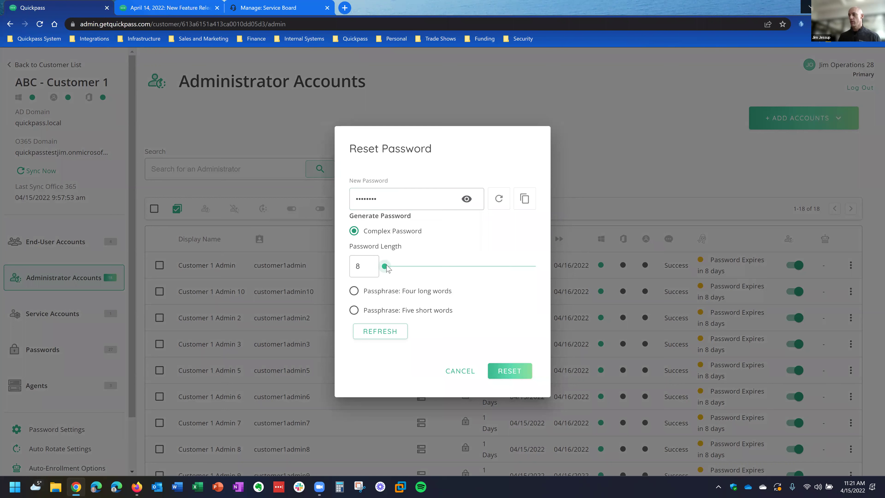
{"action": "left_click", "coordinate": [390, 294]}
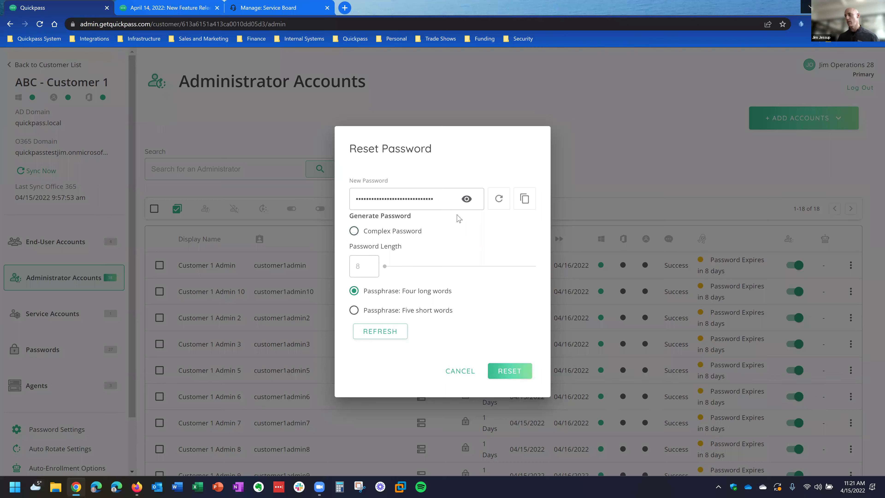
{"action": "left_click", "coordinate": [424, 232]}
{"action": "left_click_drag", "start_coordinate": [385, 266], "coordinate": [536, 266]}
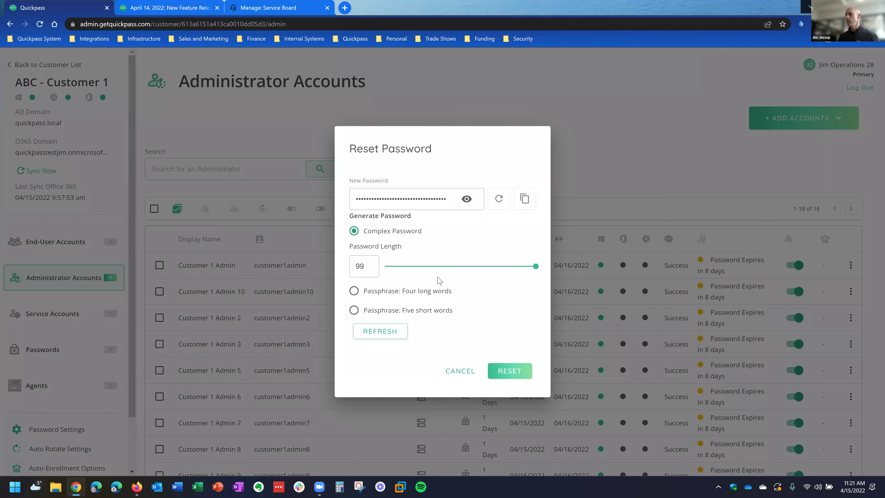
{"action": "left_click", "coordinate": [401, 295]}
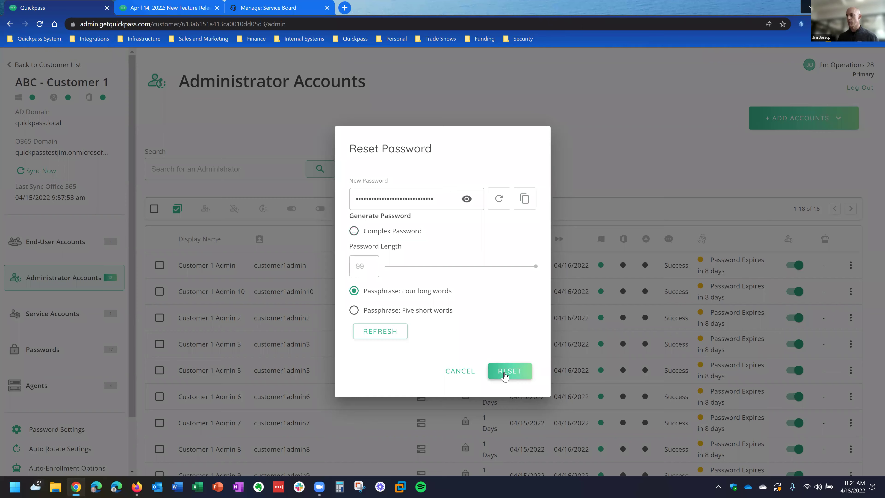
{"action": "left_click", "coordinate": [505, 373]}
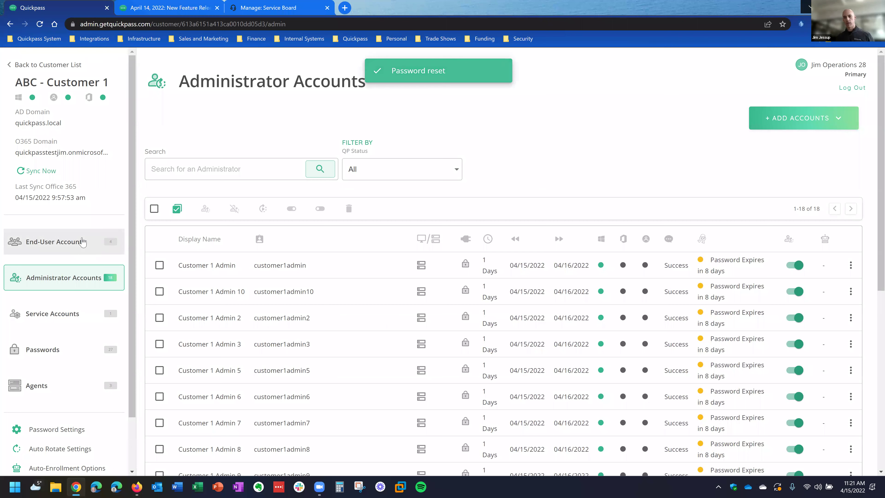
Try to reset the first end-user account's password with a generated passphrase of four long words, revealing it and then cancelling.
{"action": "left_click", "coordinate": [82, 241]}
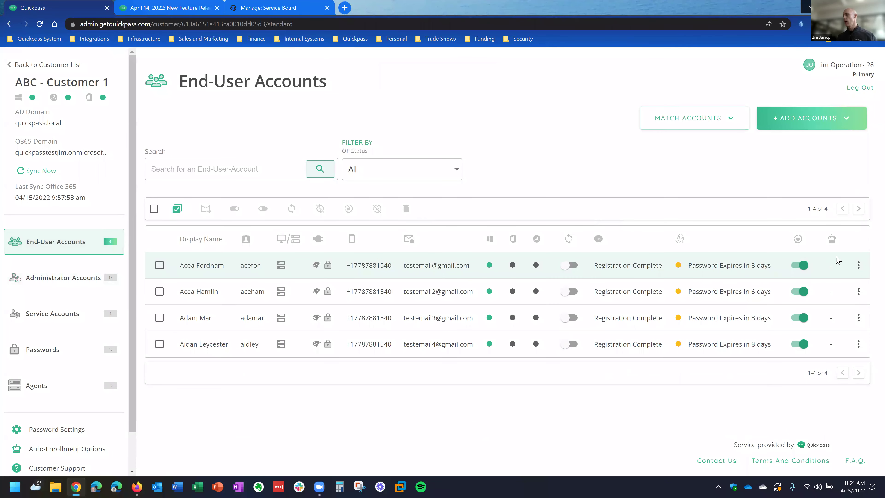
{"action": "left_click", "coordinate": [859, 265]}
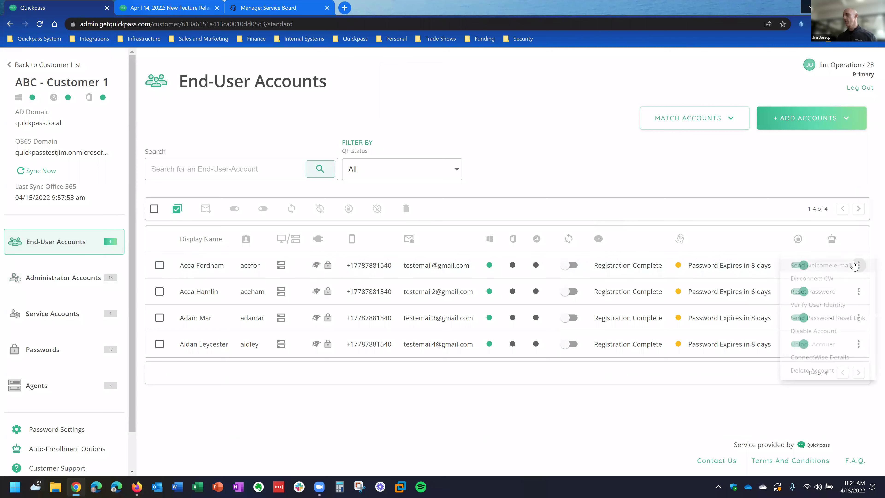
{"action": "left_click", "coordinate": [839, 295]}
{"action": "left_click", "coordinate": [429, 255]}
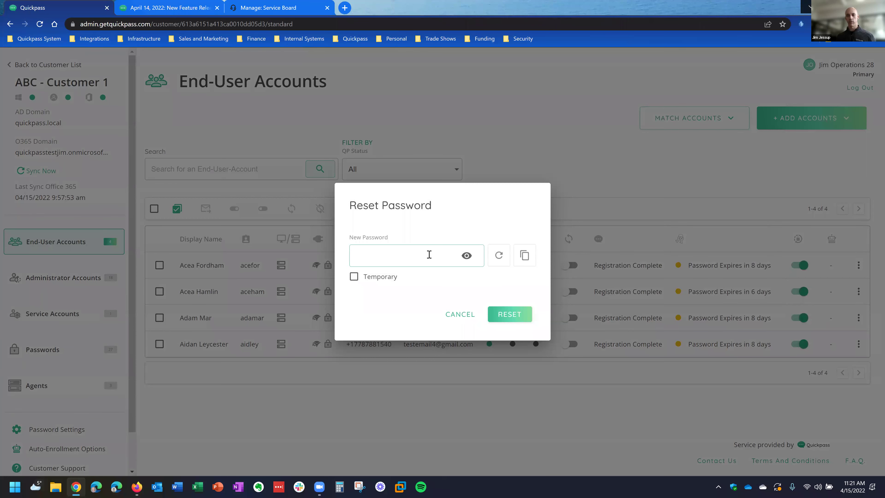
{"action": "left_click", "coordinate": [503, 261]}
{"action": "left_click", "coordinate": [383, 301]}
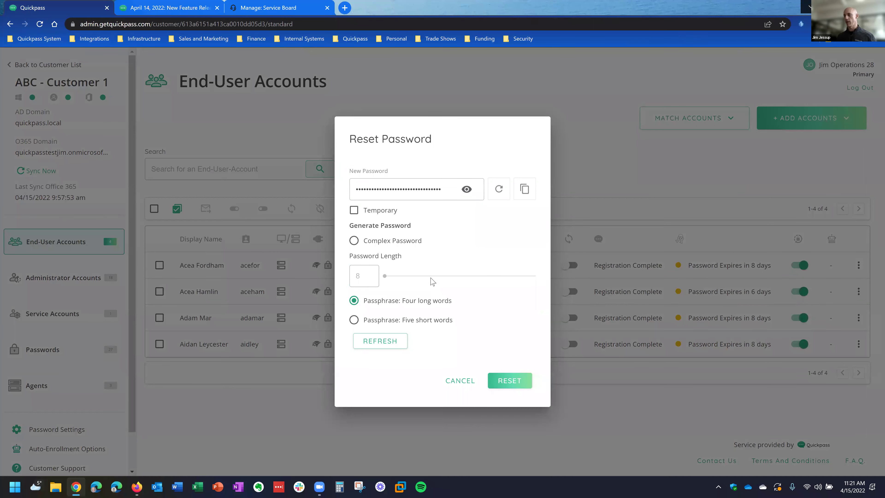
{"action": "left_click", "coordinate": [473, 196]}
{"action": "left_click", "coordinate": [473, 195]}
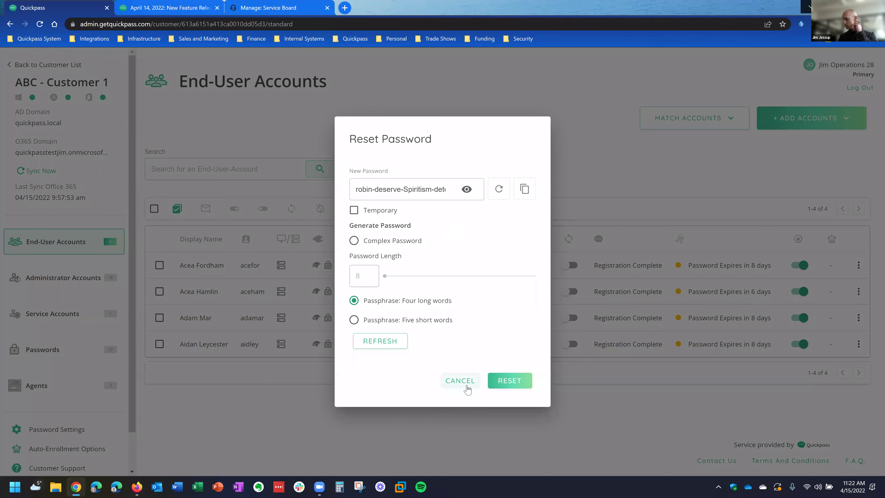
{"action": "left_click", "coordinate": [460, 381]}
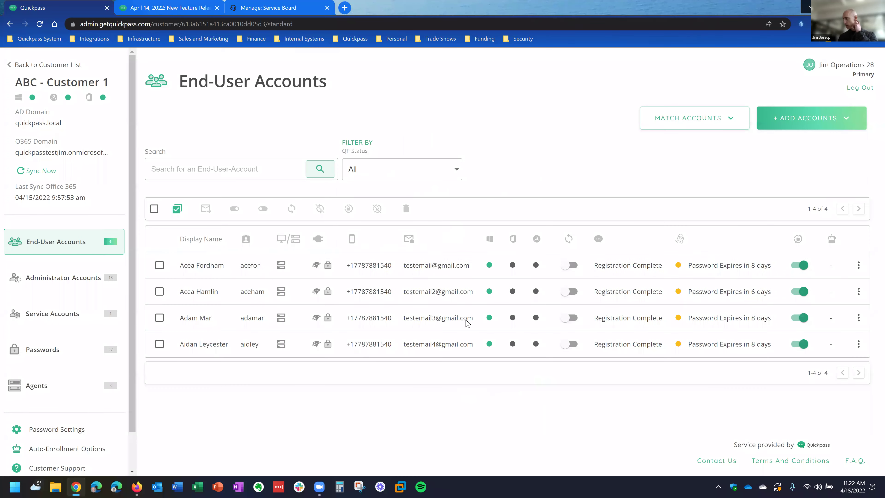
In ConnectWise ticket #162, reset the contact's password through the Quickpass integration with a passphrase of four long words, and return to Quickpass.
{"action": "left_click", "coordinate": [240, 8]}
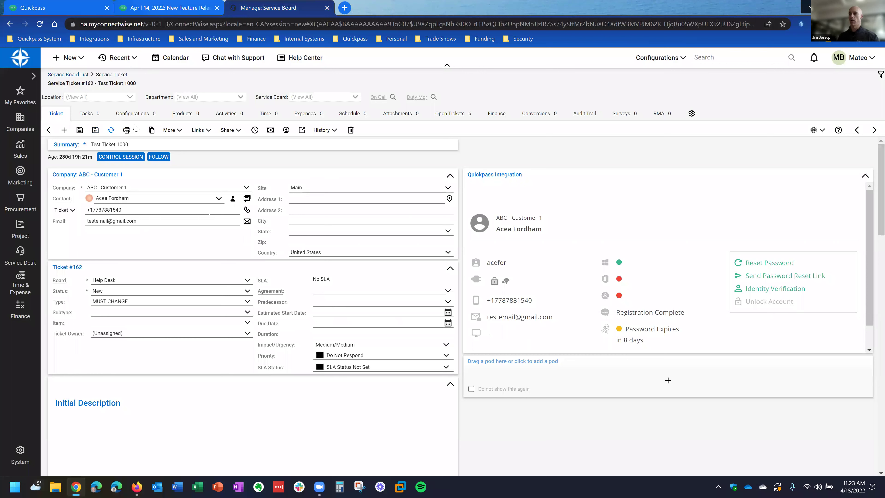
{"action": "left_click", "coordinate": [117, 133]}
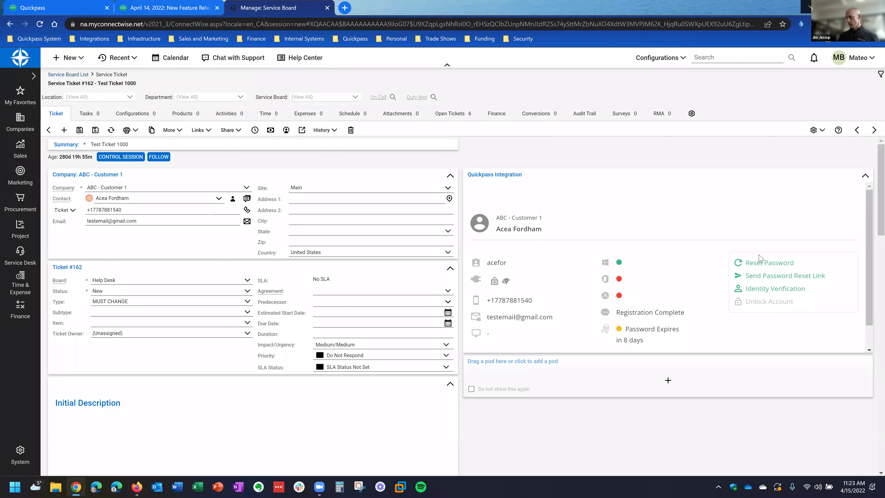
{"action": "left_click", "coordinate": [771, 264]}
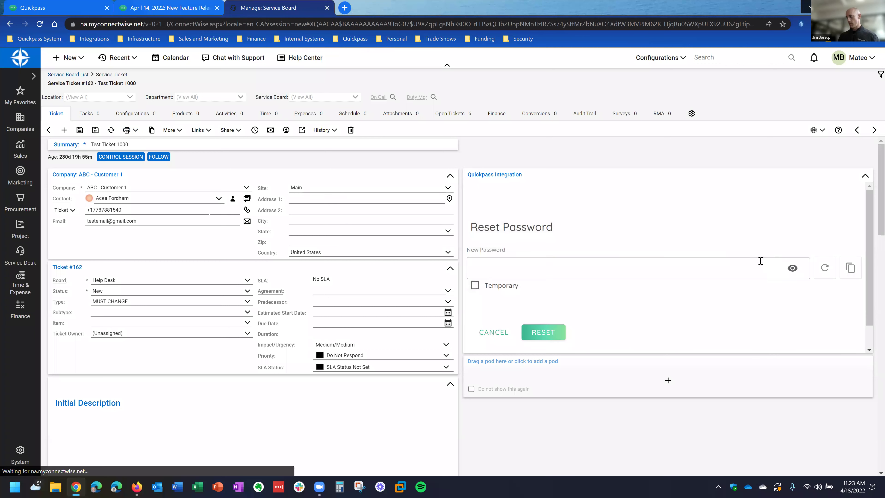
{"action": "left_click", "coordinate": [666, 264]}
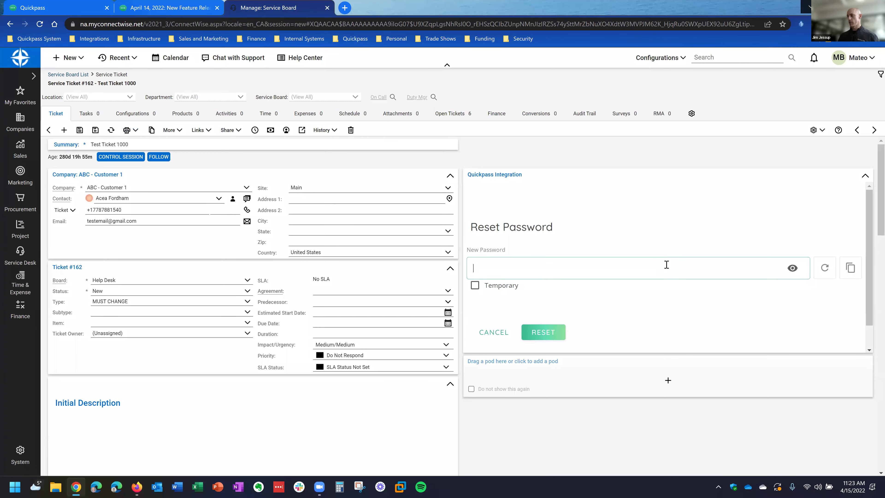
{"action": "left_click", "coordinate": [824, 269]}
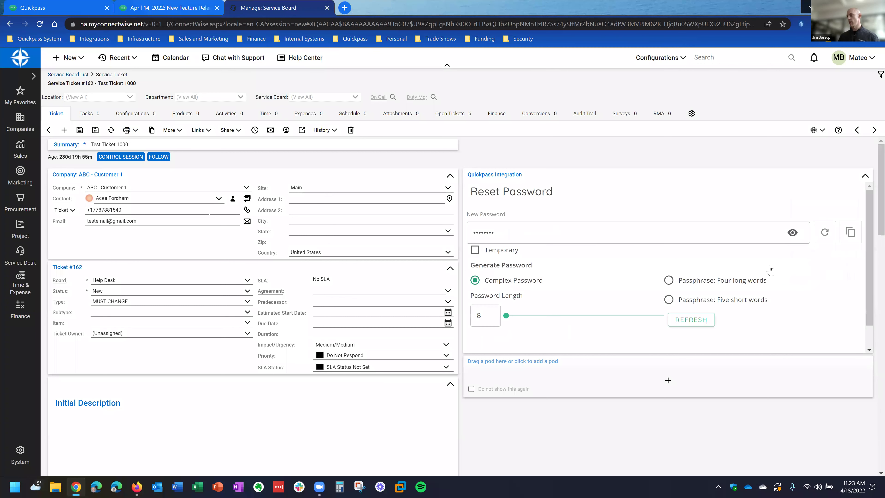
{"action": "left_click", "coordinate": [685, 280]}
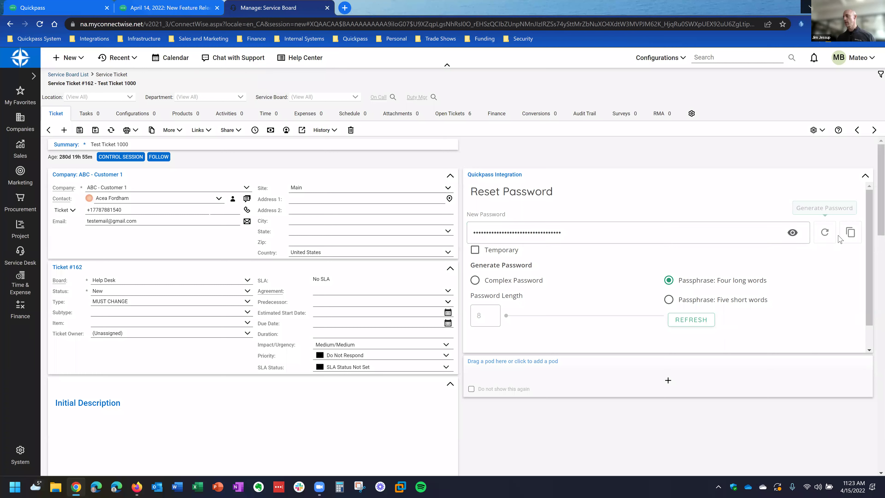
{"action": "scroll", "coordinate": [805, 270], "scroll_direction": "down", "scroll_amount": 2}
{"action": "left_click", "coordinate": [543, 341]}
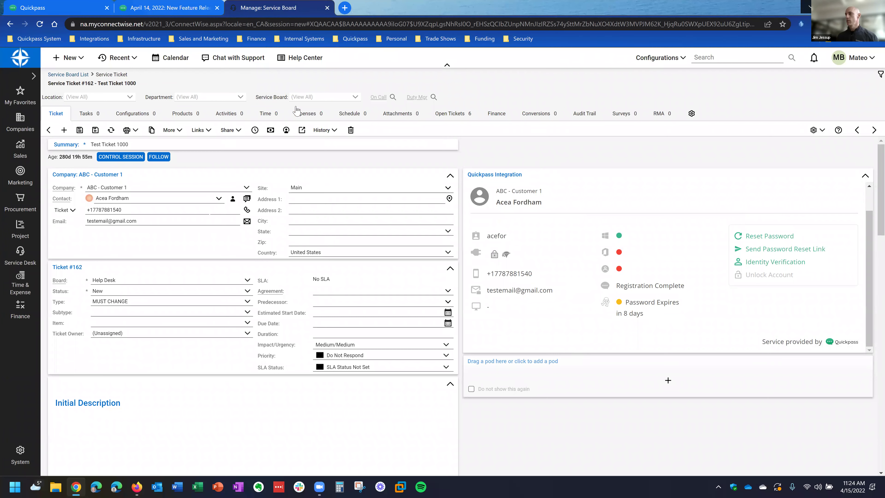
{"action": "left_click", "coordinate": [86, 12]}
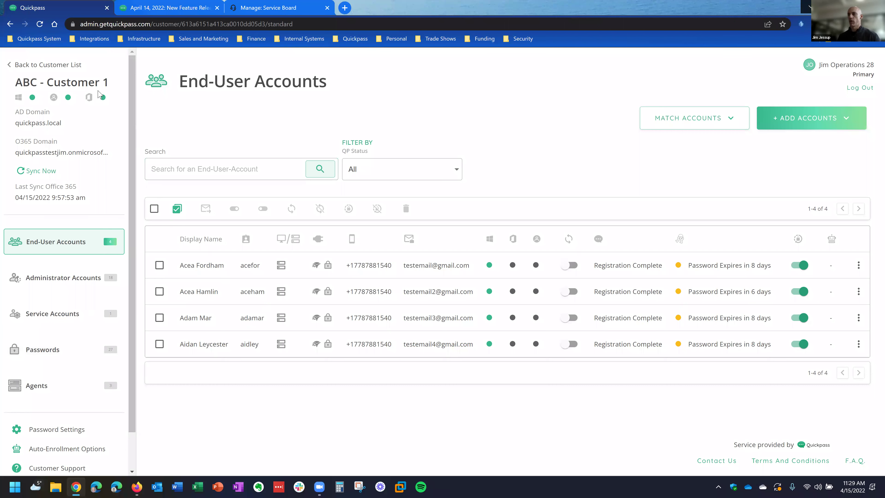
Review the company-wide Events log for password activity and inspect the details of the latest Password Accessed event for customer1admin10.
{"action": "left_click", "coordinate": [81, 69]}
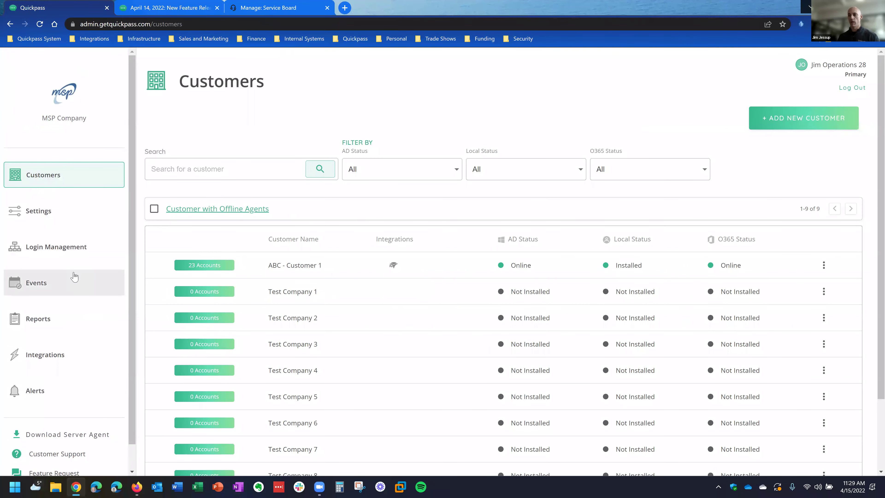
{"action": "left_click", "coordinate": [74, 278]}
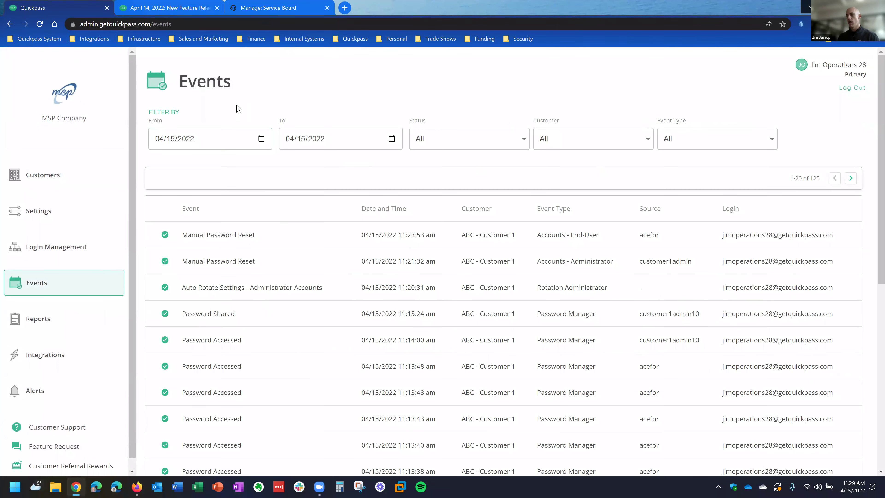
{"action": "scroll", "coordinate": [283, 238], "scroll_direction": "down", "scroll_amount": 3}
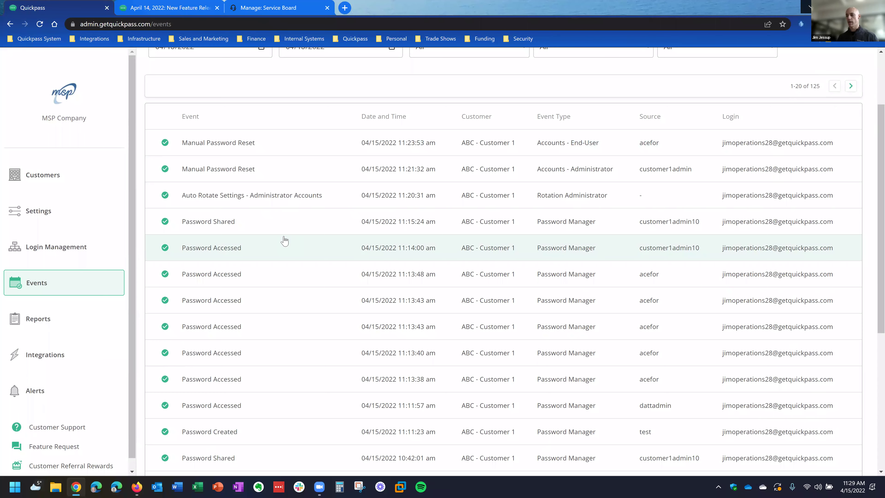
{"action": "scroll", "coordinate": [285, 241], "scroll_direction": "down", "scroll_amount": 3}
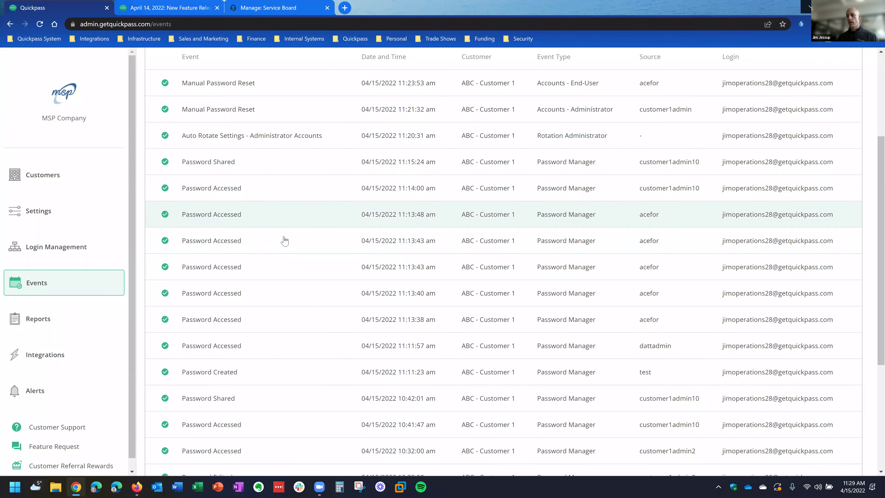
{"action": "scroll", "coordinate": [284, 241], "scroll_direction": "up", "scroll_amount": 2}
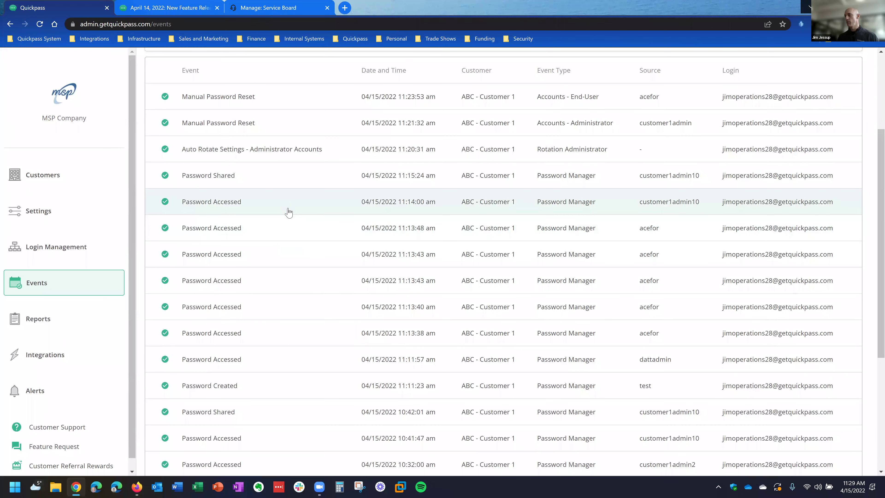
{"action": "scroll", "coordinate": [292, 208], "scroll_direction": "down", "scroll_amount": 2}
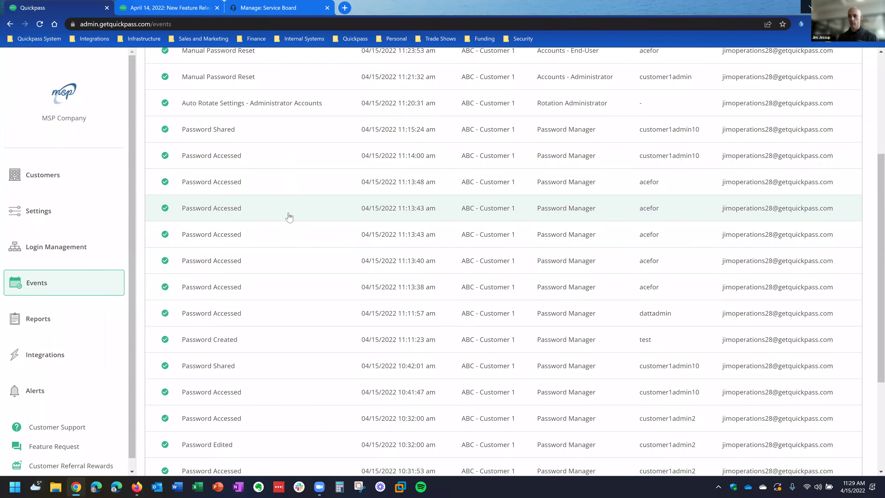
{"action": "scroll", "coordinate": [289, 215], "scroll_direction": "down", "scroll_amount": 2}
{"action": "scroll", "coordinate": [290, 216], "scroll_direction": "up", "scroll_amount": 6}
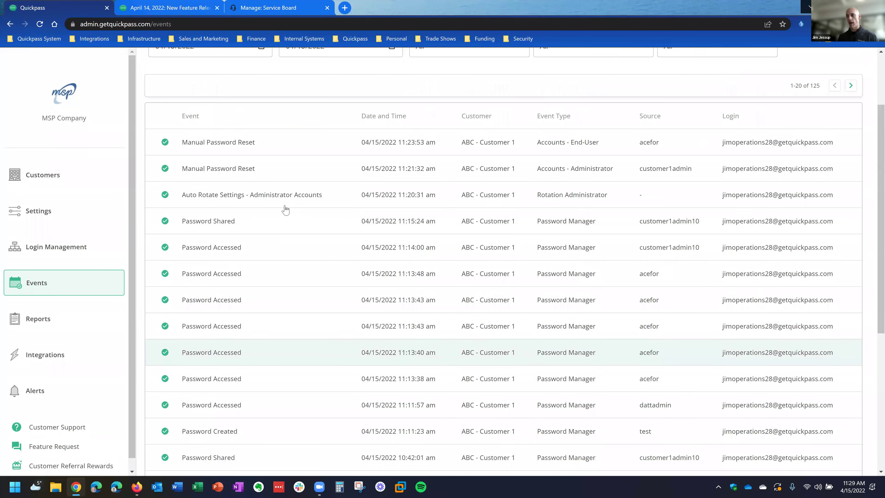
{"action": "left_click", "coordinate": [278, 251]}
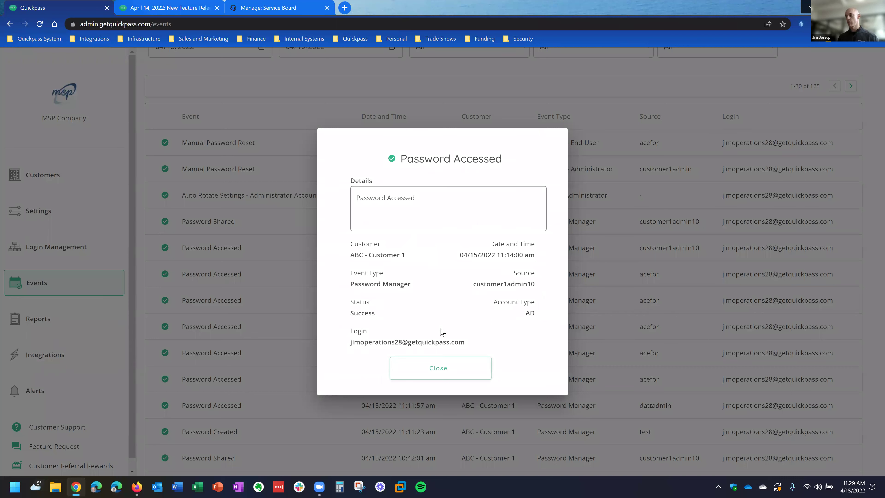
{"action": "left_click", "coordinate": [448, 373]}
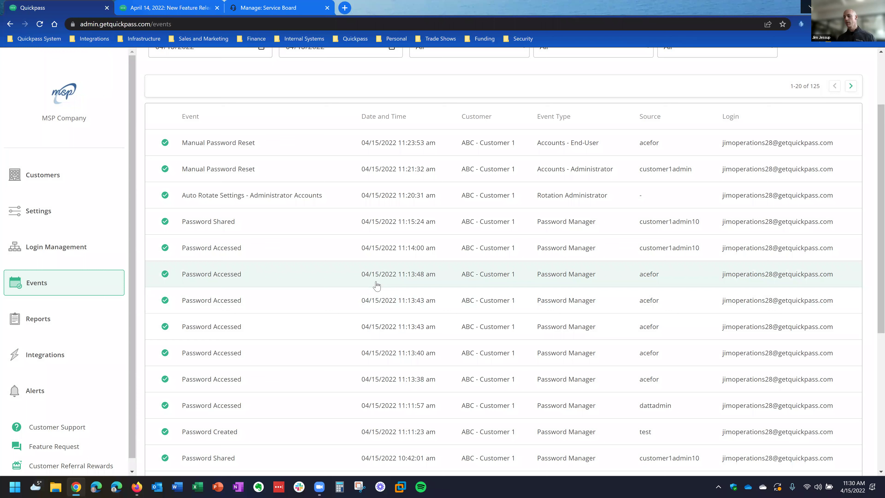
Open the Customer 1 Admin 10 password details under ABC - Customer 1 and examine its information, latest revisions and security groups.
{"action": "left_click", "coordinate": [94, 169]}
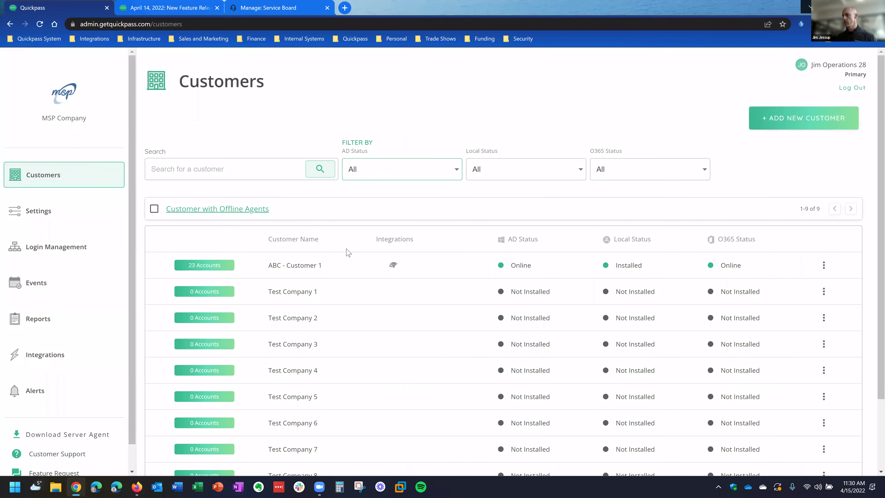
{"action": "left_click", "coordinate": [338, 270]}
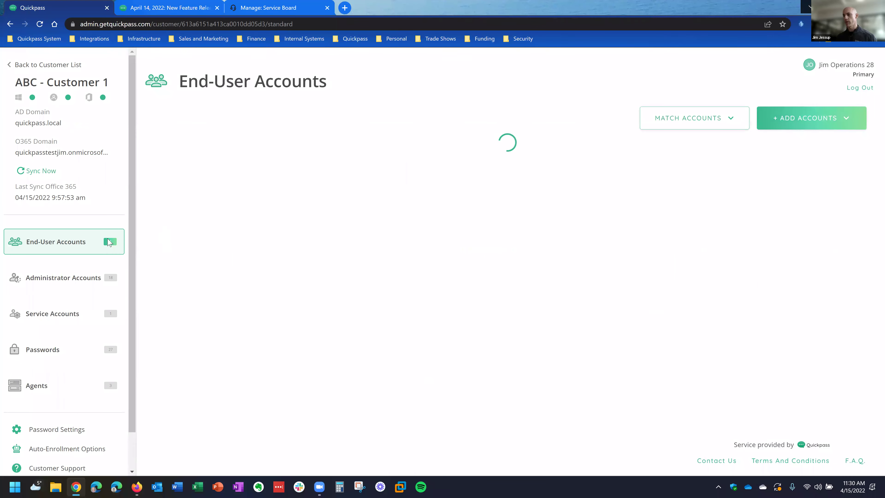
{"action": "left_click", "coordinate": [55, 353]}
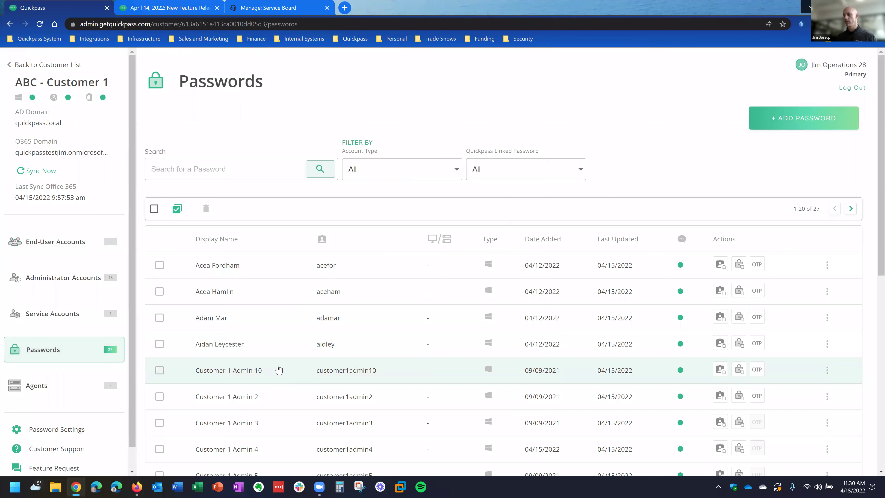
{"action": "left_click", "coordinate": [266, 374]}
{"action": "scroll", "coordinate": [281, 283], "scroll_direction": "down", "scroll_amount": 7}
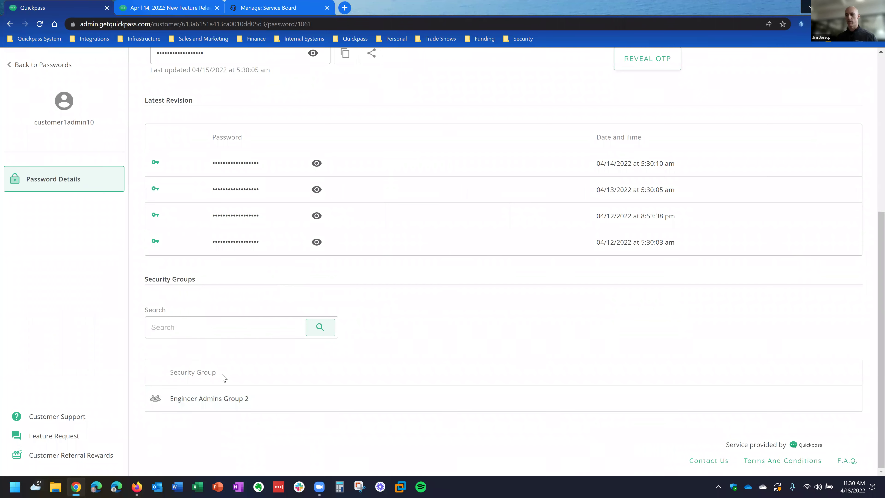
{"action": "scroll", "coordinate": [232, 306], "scroll_direction": "up", "scroll_amount": 1}
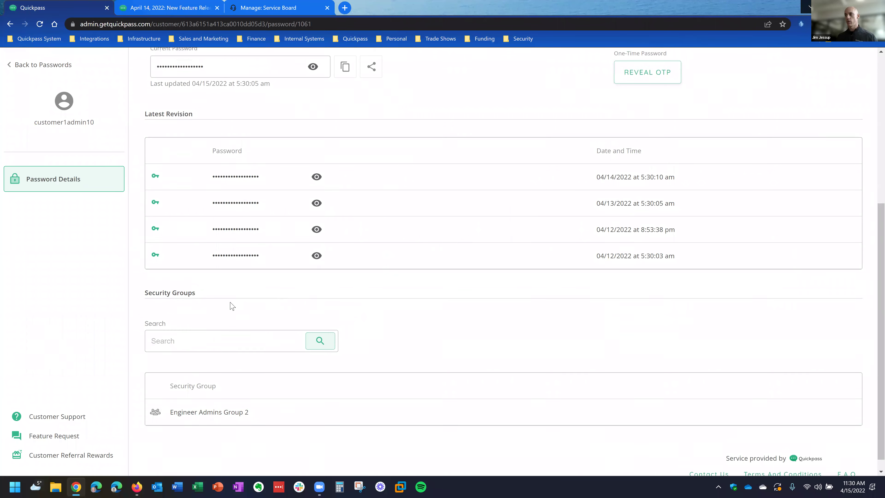
{"action": "scroll", "coordinate": [232, 306], "scroll_direction": "up", "scroll_amount": 6}
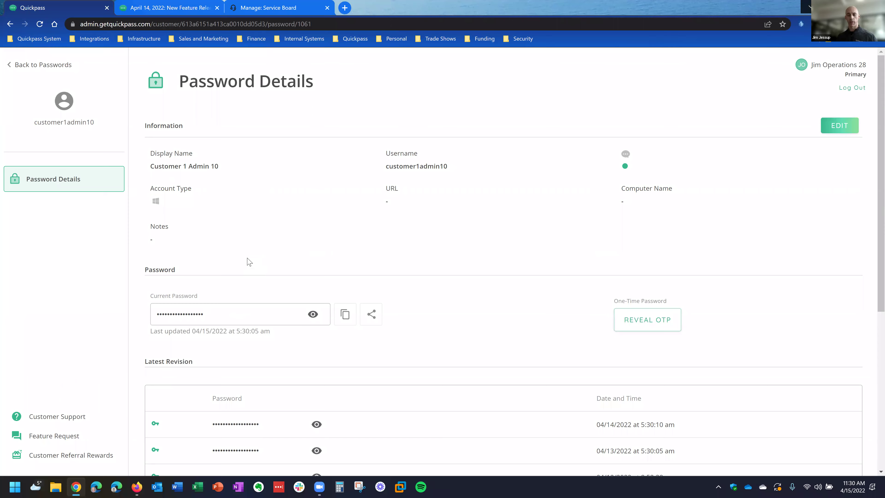
{"action": "scroll", "coordinate": [249, 262], "scroll_direction": "down", "scroll_amount": 7}
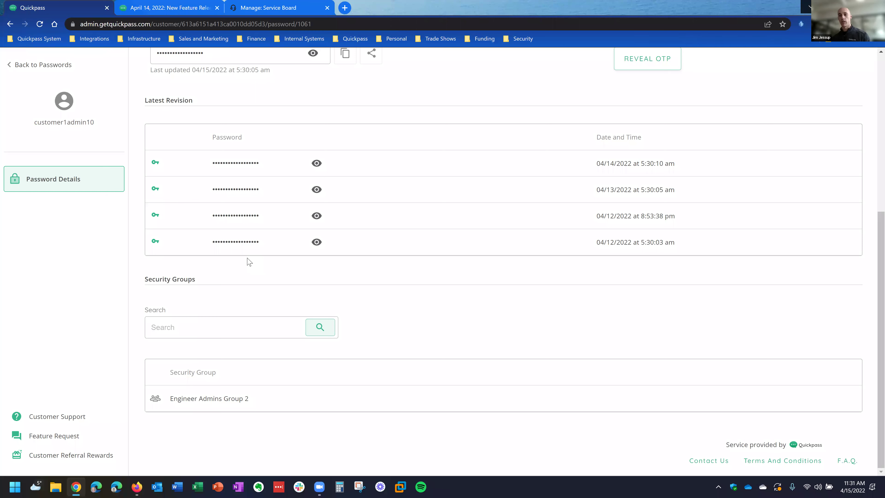
{"action": "scroll", "coordinate": [249, 261], "scroll_direction": "up", "scroll_amount": 3}
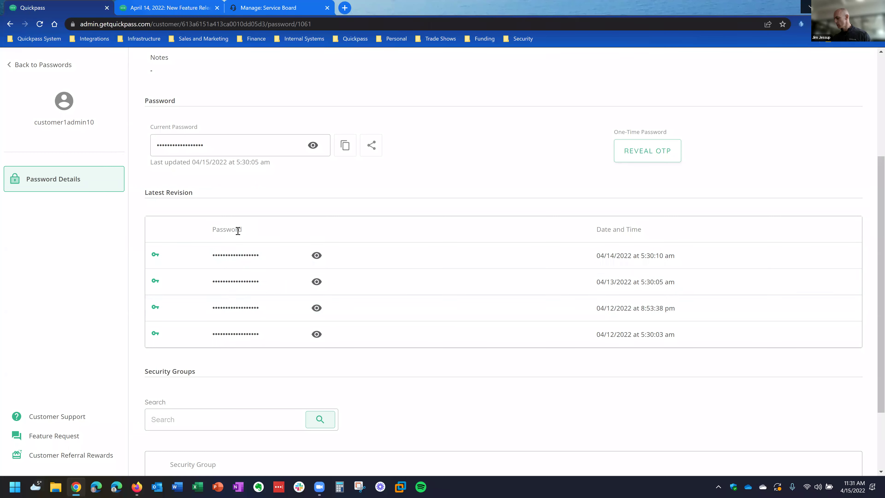
{"action": "scroll", "coordinate": [263, 255], "scroll_direction": "up", "scroll_amount": 1}
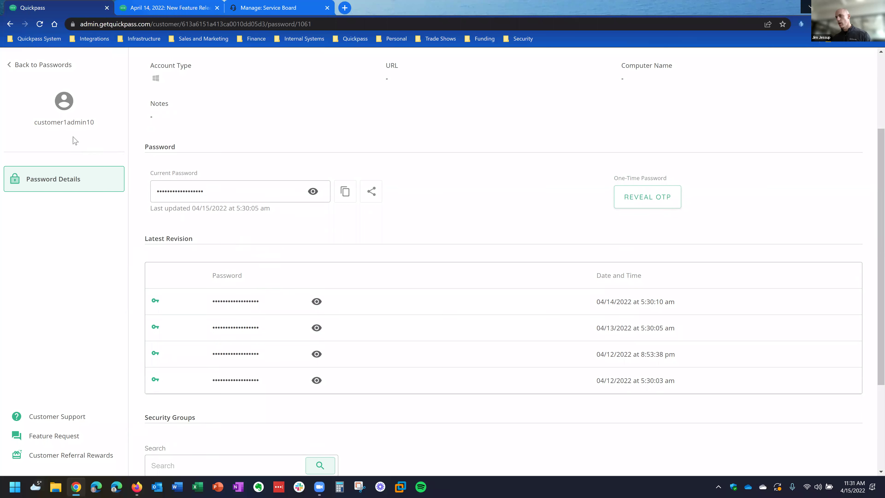
{"action": "scroll", "coordinate": [259, 209], "scroll_direction": "down", "scroll_amount": 4}
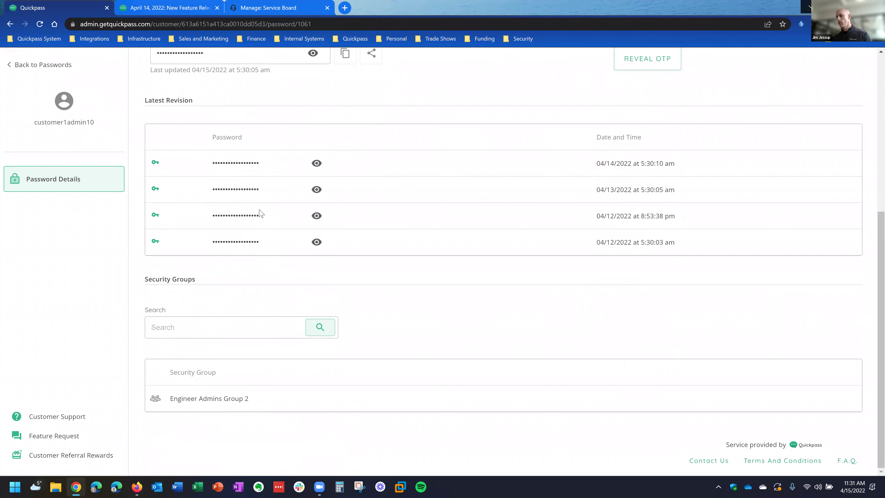
{"action": "scroll", "coordinate": [259, 212], "scroll_direction": "up", "scroll_amount": 7}
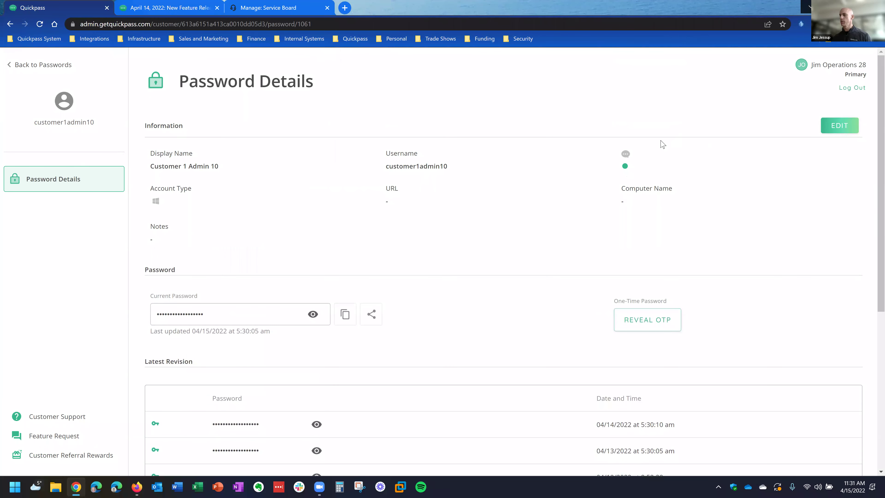
{"action": "scroll", "coordinate": [662, 145], "scroll_direction": "down", "scroll_amount": 5}
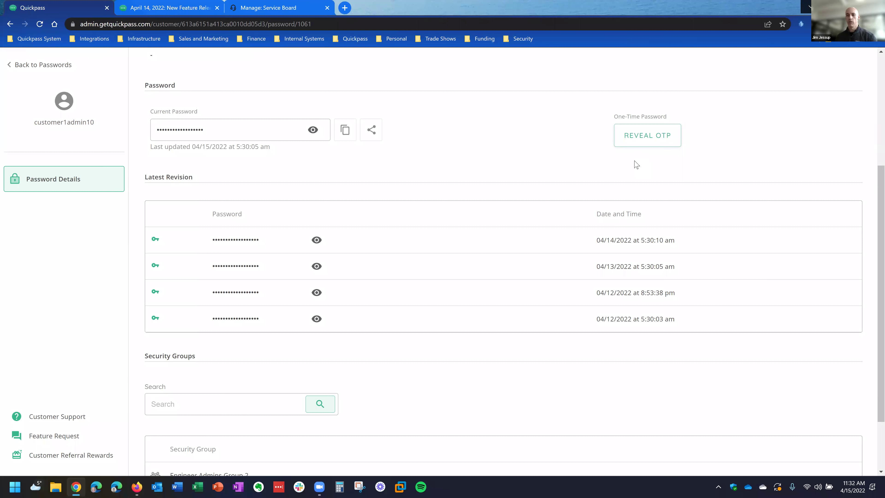
{"action": "scroll", "coordinate": [636, 165], "scroll_direction": "down", "scroll_amount": 2}
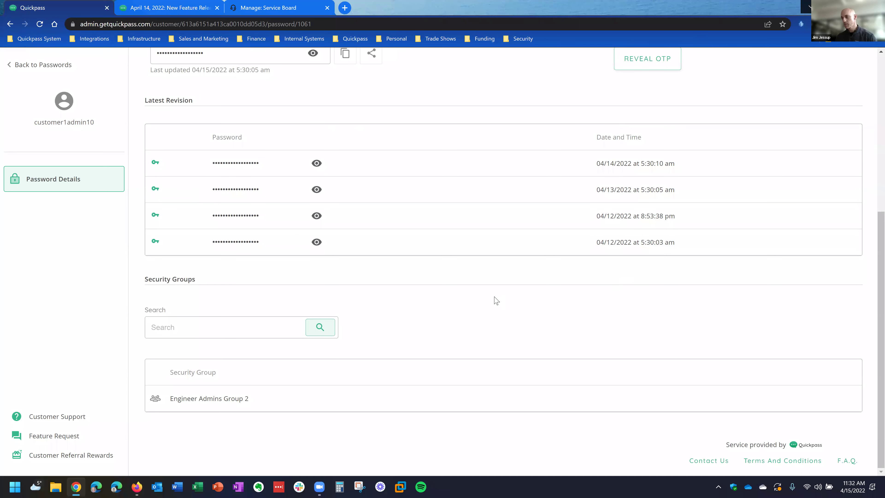
Open Engineer Admins Group 1 for editing in Login Management's group management, review its selected logins, and save the group.
{"action": "left_click", "coordinate": [61, 65]}
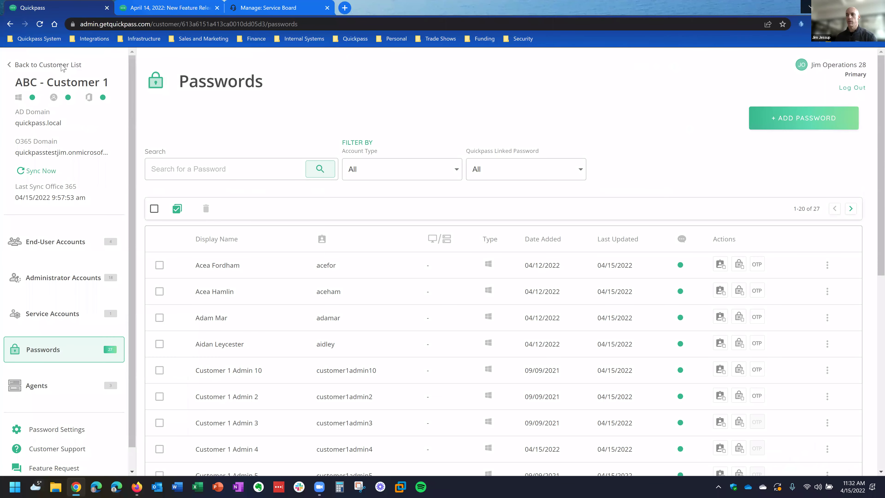
{"action": "left_click", "coordinate": [61, 65]}
{"action": "left_click", "coordinate": [53, 246]}
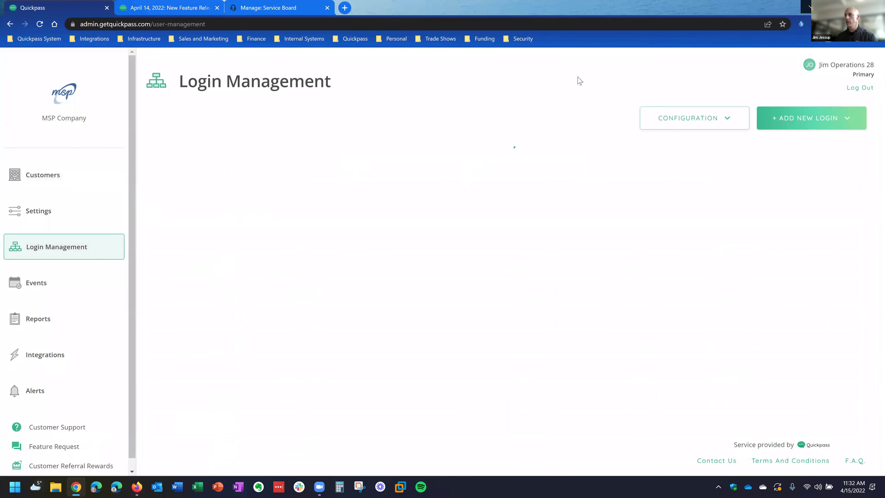
{"action": "left_click", "coordinate": [737, 121]}
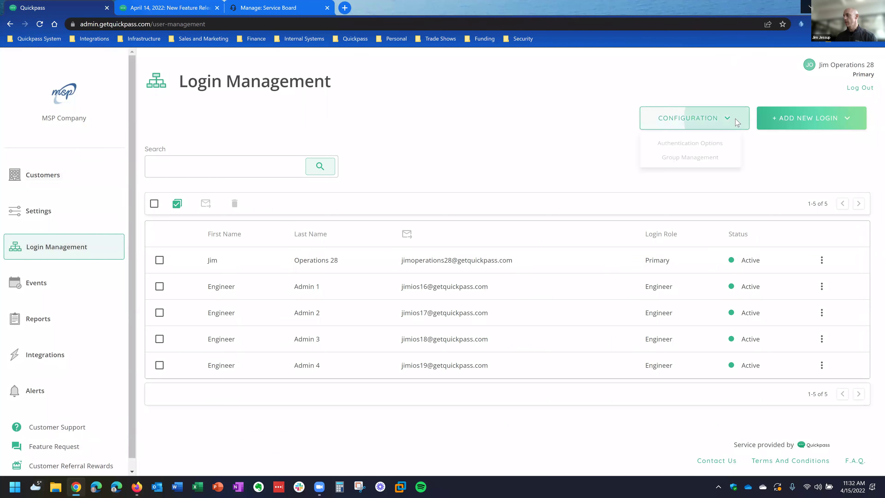
{"action": "left_click", "coordinate": [728, 162]}
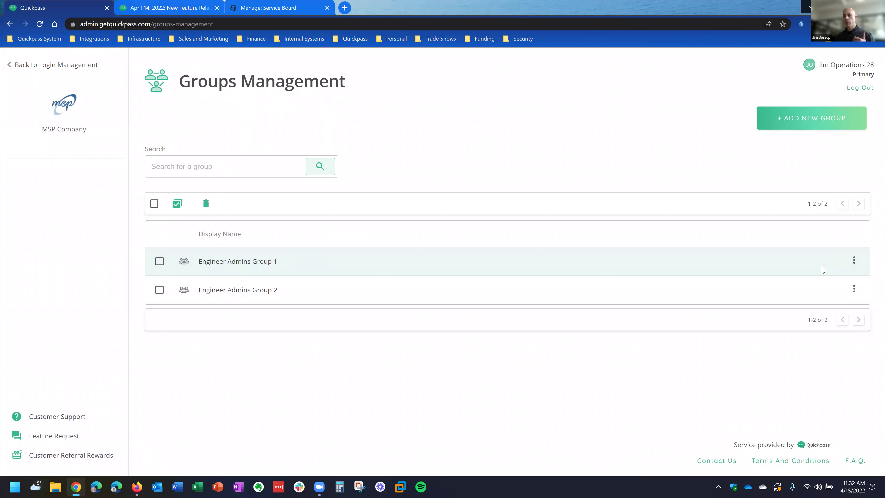
{"action": "left_click", "coordinate": [854, 261]}
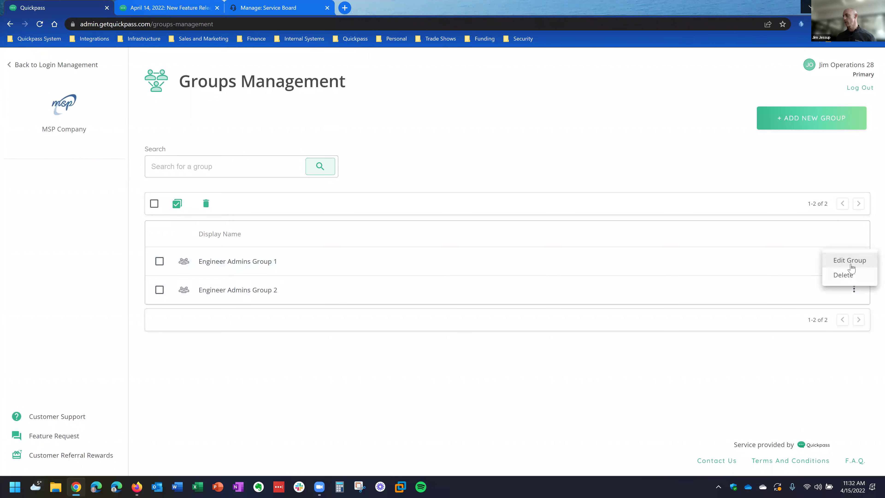
{"action": "left_click", "coordinate": [851, 264]}
{"action": "scroll", "coordinate": [422, 215], "scroll_direction": "down", "scroll_amount": 1}
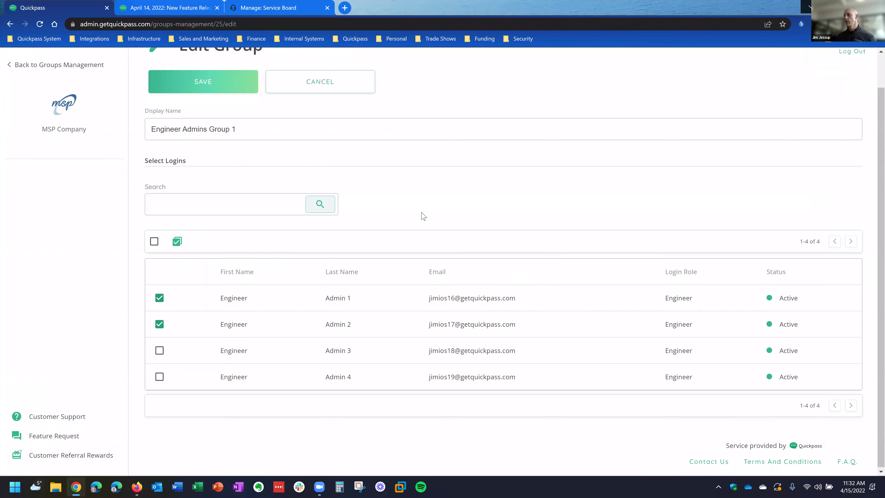
{"action": "scroll", "coordinate": [389, 202], "scroll_direction": "up", "scroll_amount": 1}
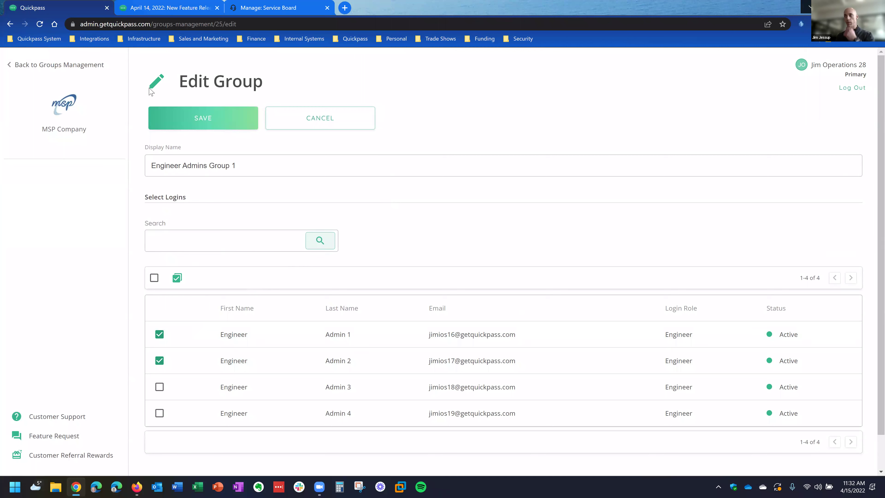
{"action": "left_click", "coordinate": [212, 133]}
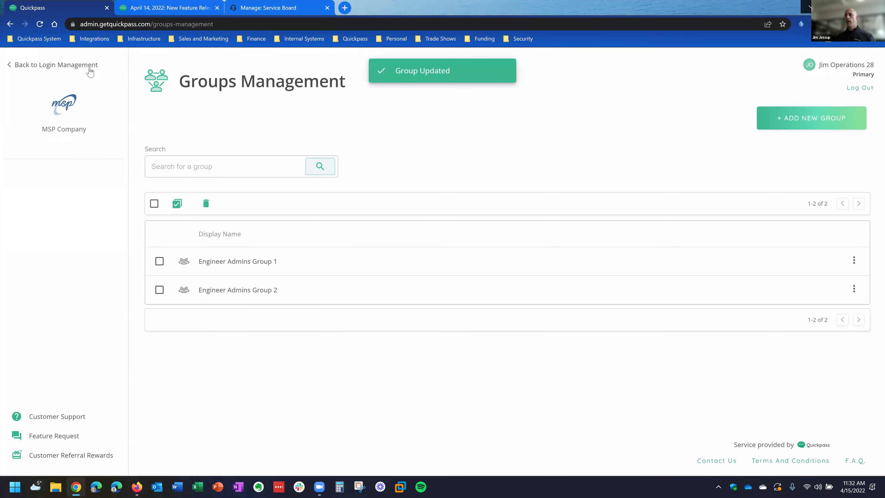
Open the Datto Backup Admin password details under ABC - Customer 1 and examine its information, latest revision and security groups.
{"action": "left_click", "coordinate": [90, 68]}
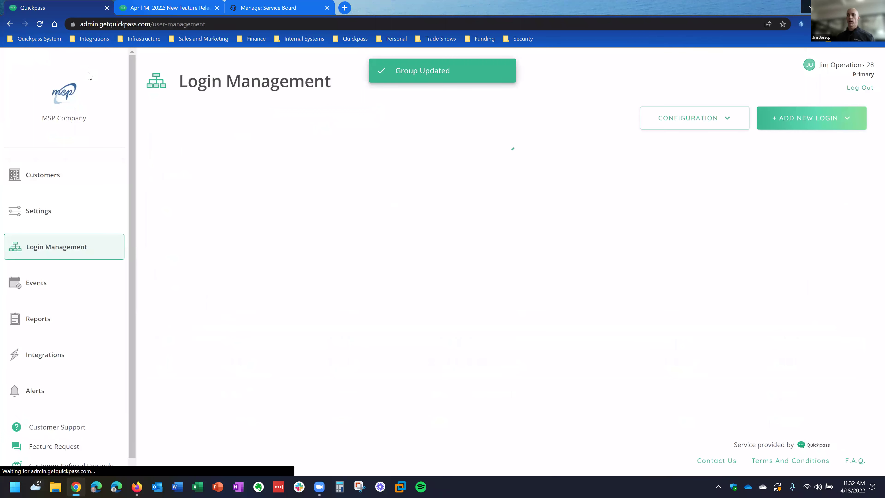
{"action": "left_click", "coordinate": [74, 174]}
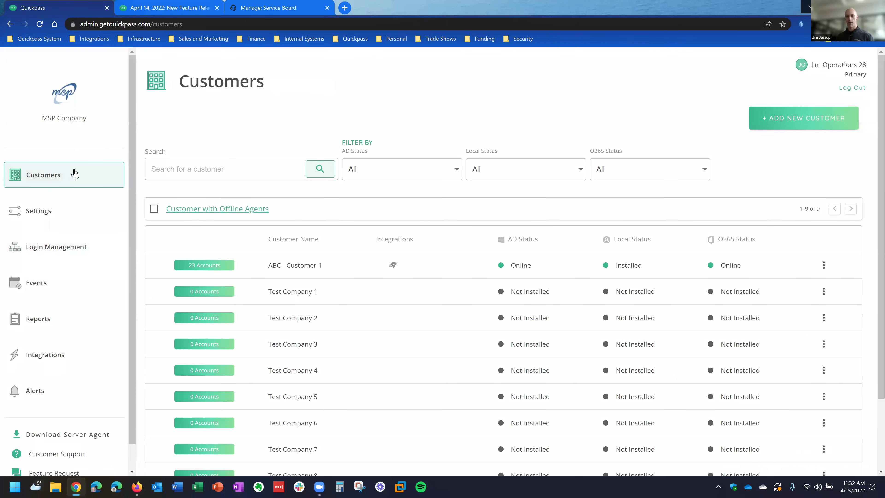
{"action": "left_click", "coordinate": [297, 268]}
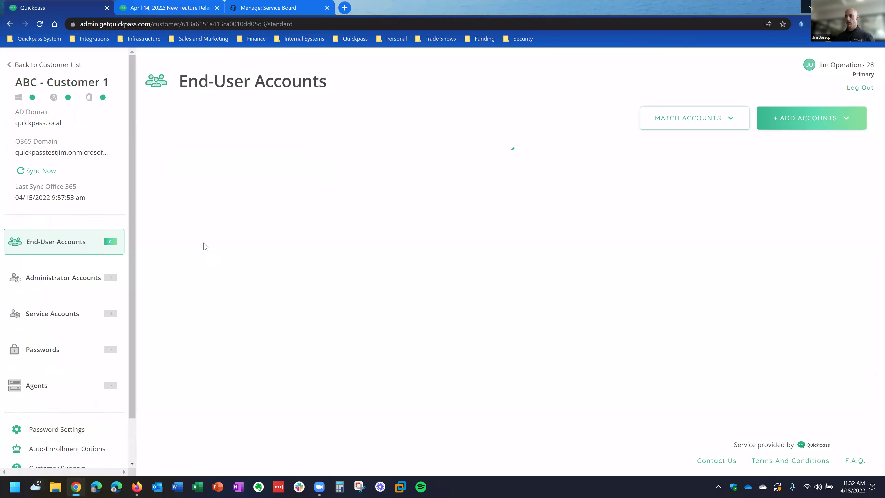
{"action": "left_click", "coordinate": [88, 359]}
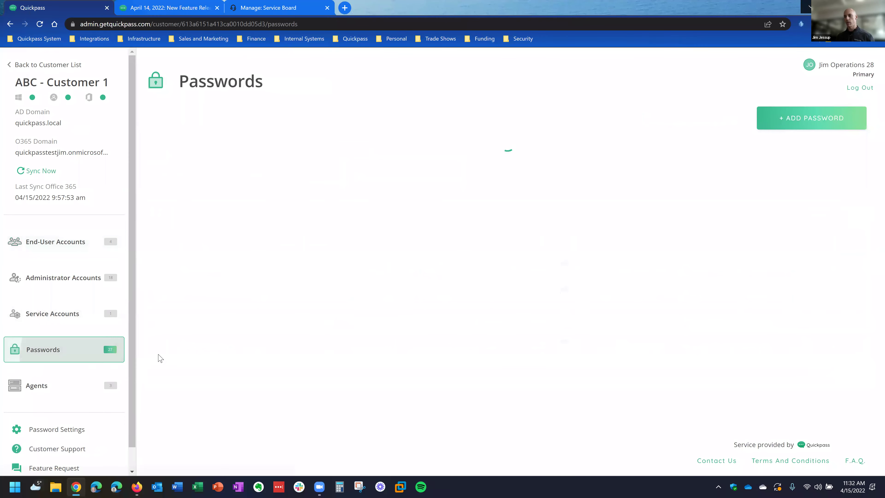
{"action": "scroll", "coordinate": [267, 223], "scroll_direction": "down", "scroll_amount": 3}
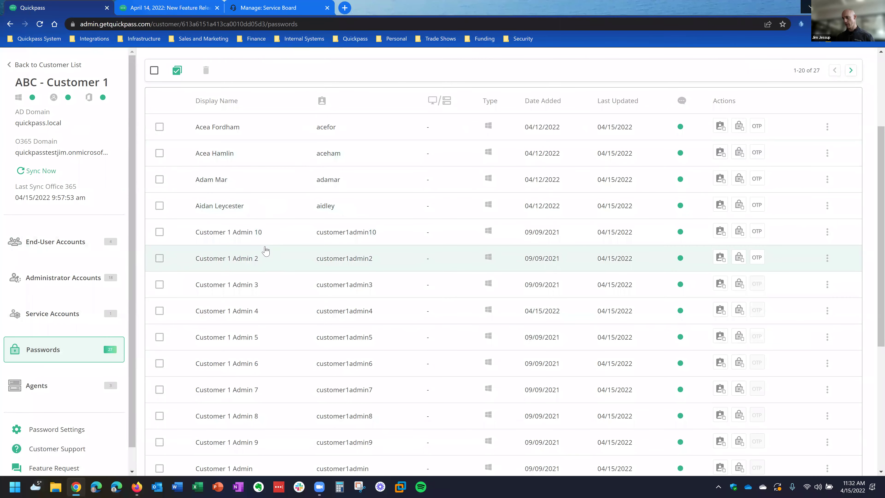
{"action": "scroll", "coordinate": [275, 349], "scroll_direction": "down", "scroll_amount": 4}
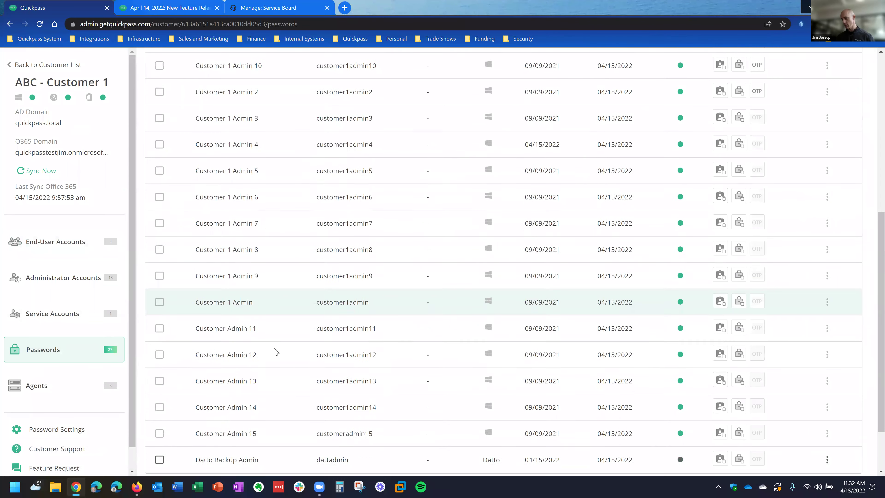
{"action": "scroll", "coordinate": [274, 350], "scroll_direction": "down", "scroll_amount": 2}
{"action": "left_click", "coordinate": [248, 390]}
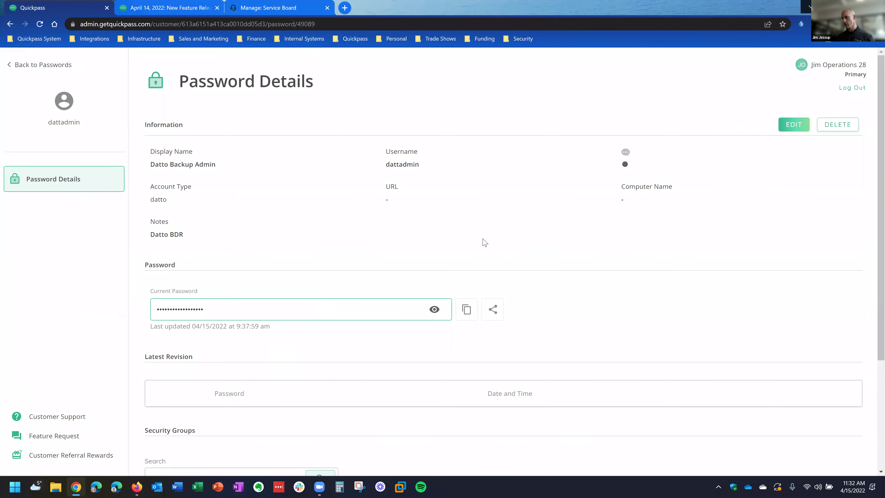
{"action": "scroll", "coordinate": [697, 238], "scroll_direction": "down", "scroll_amount": 4}
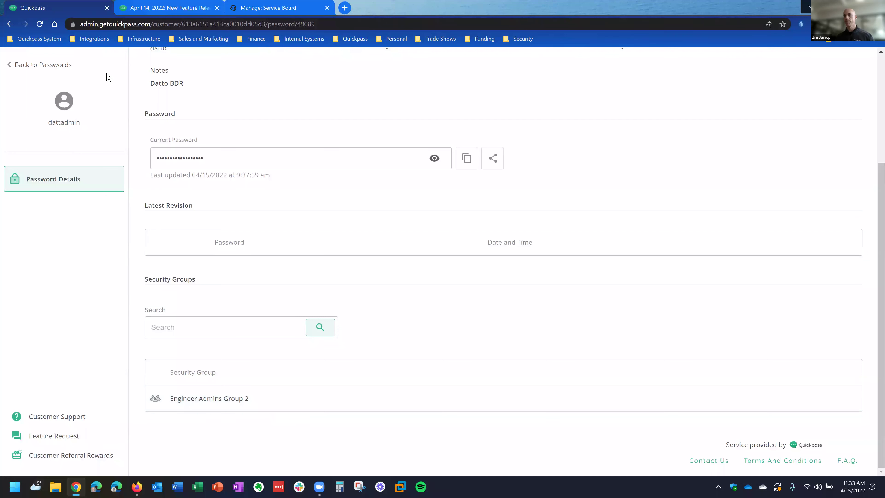
Return to the ABC - Customer 1 passwords list, look through its entries, and copy the first entry's password.
{"action": "left_click", "coordinate": [59, 66]}
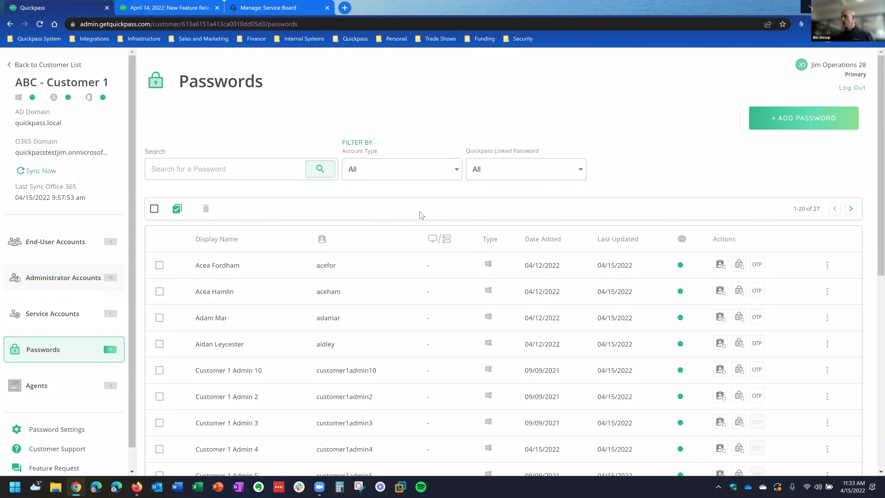
{"action": "scroll", "coordinate": [434, 283], "scroll_direction": "down", "scroll_amount": 2}
{"action": "scroll", "coordinate": [434, 284], "scroll_direction": "down", "scroll_amount": 8}
{"action": "scroll", "coordinate": [434, 283], "scroll_direction": "up", "scroll_amount": 8}
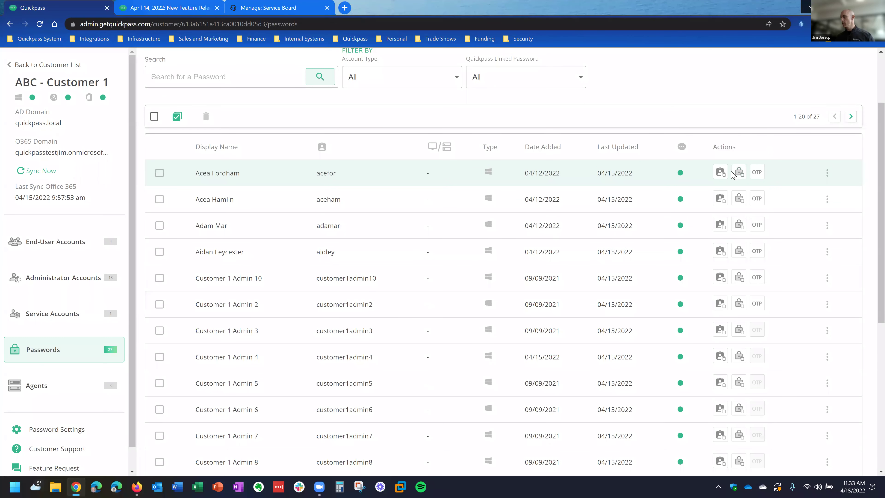
{"action": "left_click", "coordinate": [739, 172]}
{"action": "scroll", "coordinate": [390, 202], "scroll_direction": "up", "scroll_amount": 3}
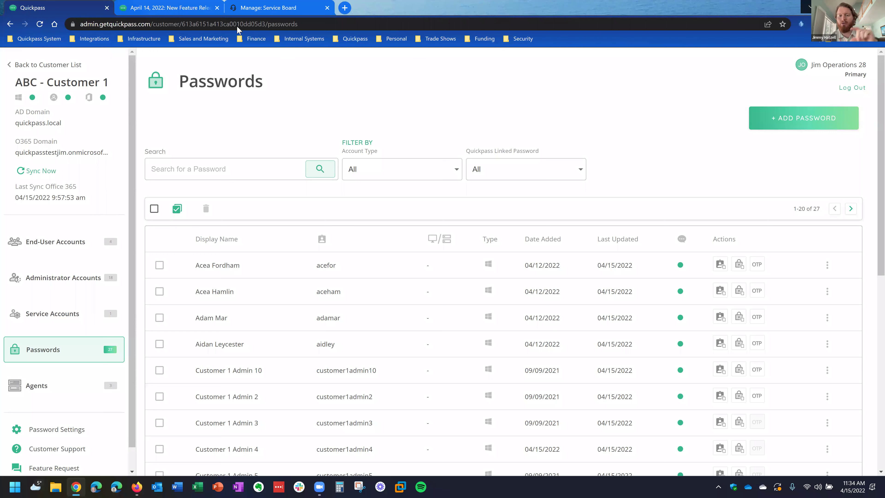
Look at the company-wide settings, and open the administrator accounts list of ABC - Customer 1.
{"action": "left_click", "coordinate": [34, 66]}
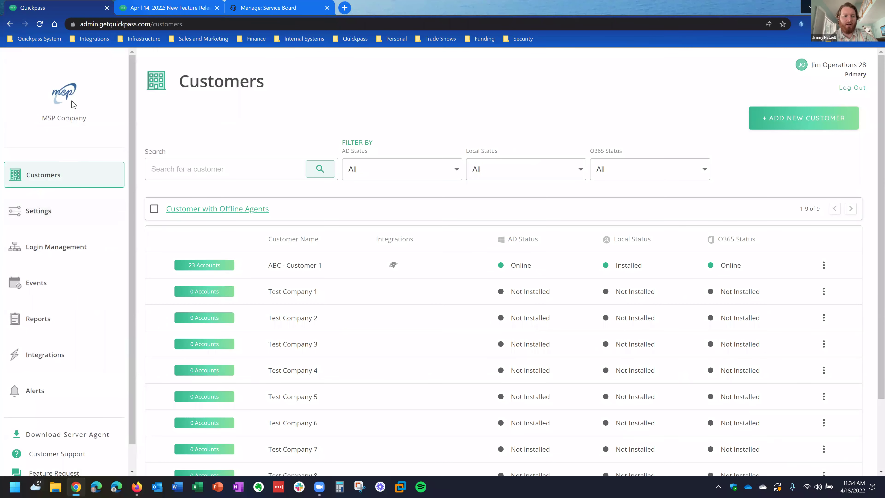
{"action": "left_click", "coordinate": [46, 209]}
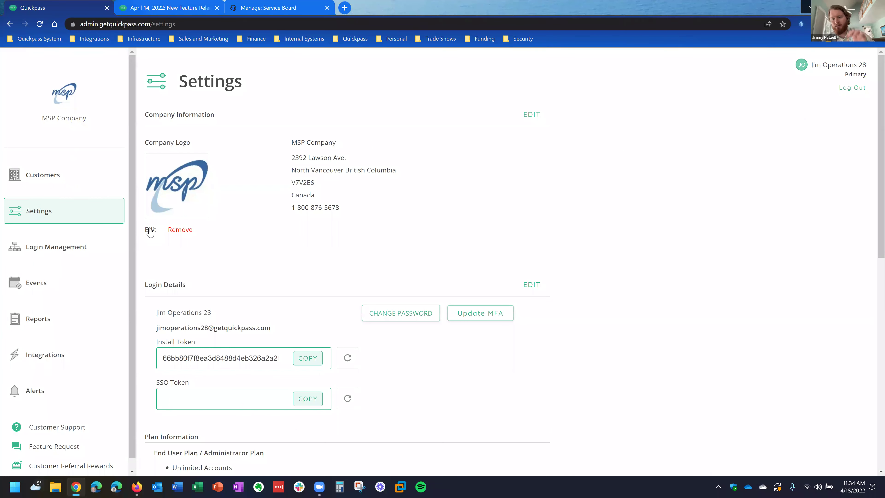
{"action": "left_click", "coordinate": [79, 179]}
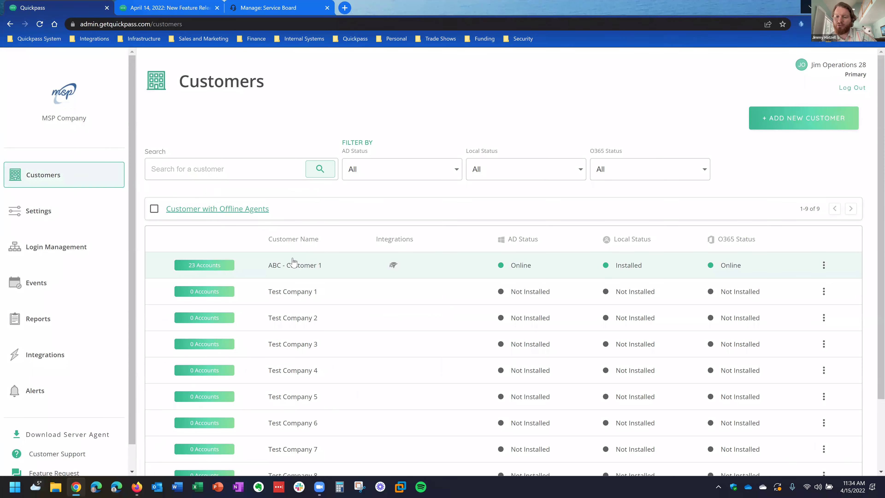
{"action": "left_click", "coordinate": [297, 266]}
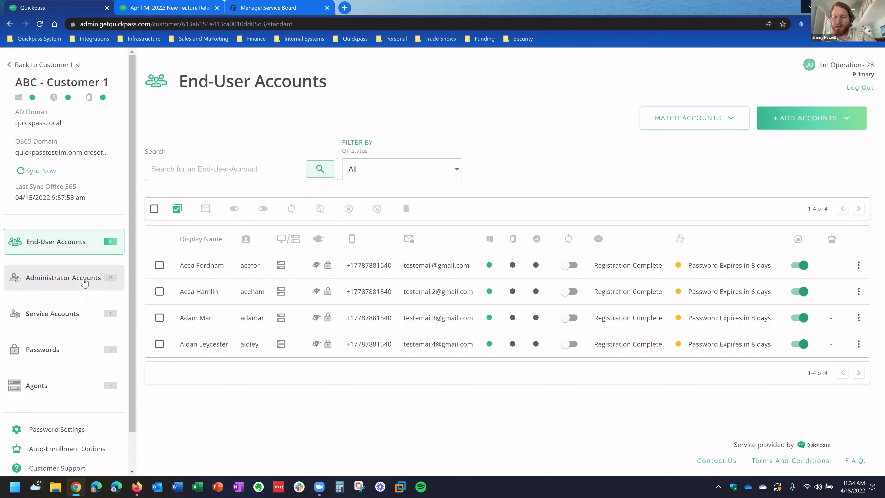
{"action": "left_click", "coordinate": [85, 283]}
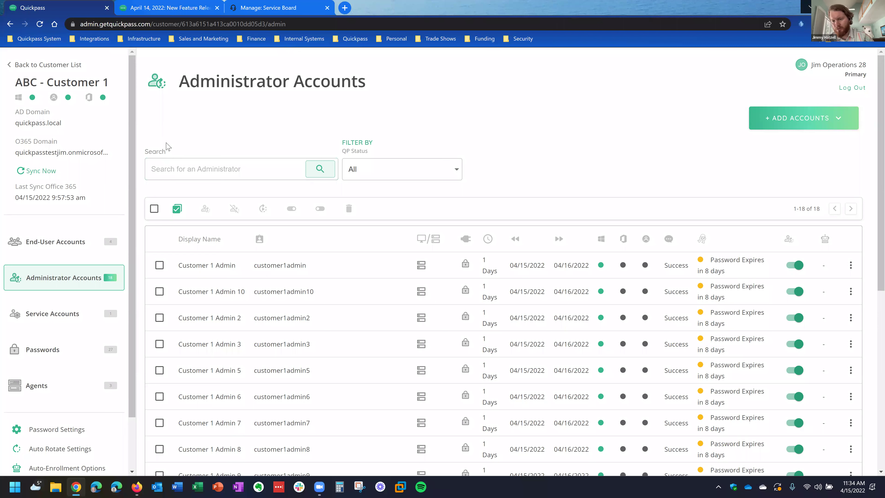
{"action": "left_click_drag", "start_coordinate": [168, 150], "coordinate": [144, 154]}
{"action": "left_click", "coordinate": [176, 157]}
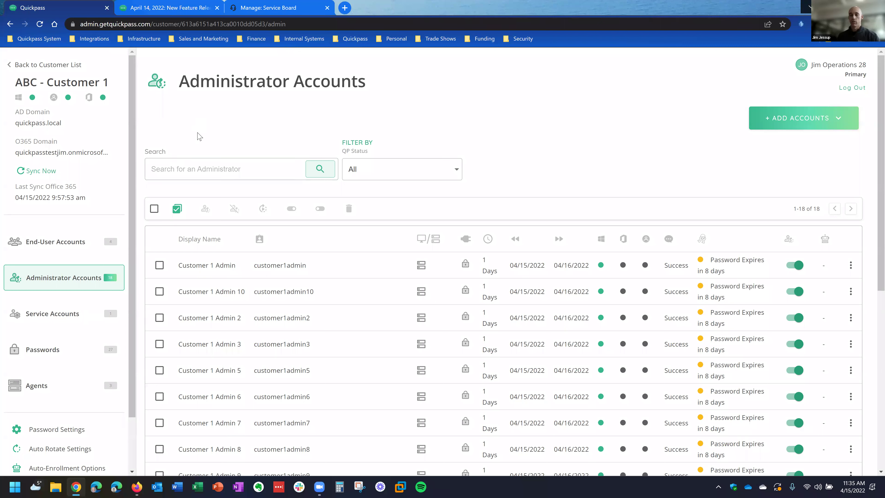
Select all administrator accounts of ABC - Customer 1 to review the available bulk actions, and clear the selection.
{"action": "left_click", "coordinate": [154, 209]}
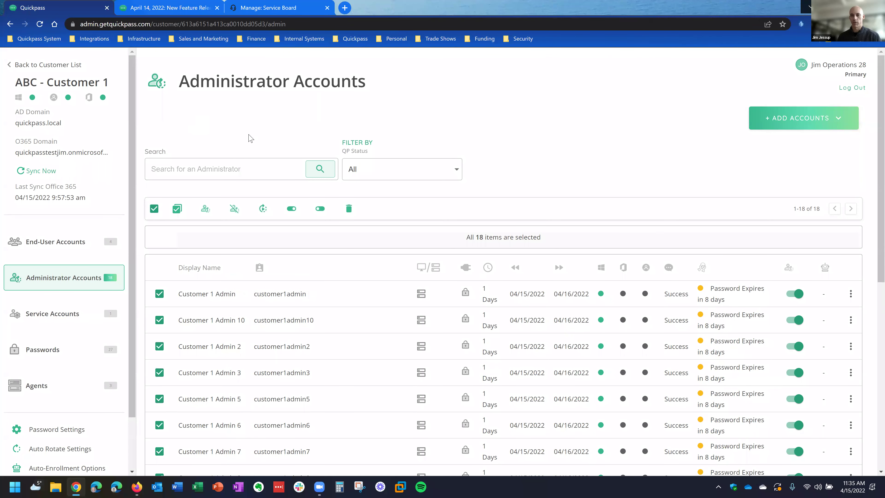
{"action": "scroll", "coordinate": [250, 139], "scroll_direction": "down", "scroll_amount": 1}
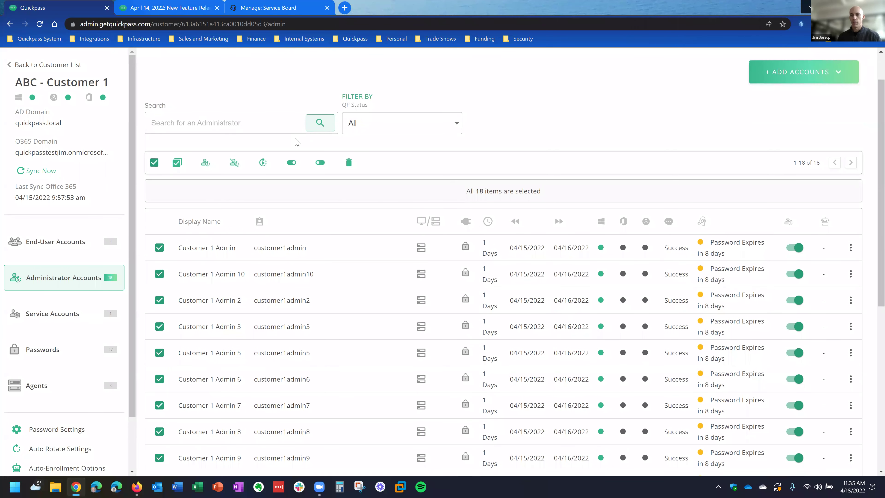
{"action": "scroll", "coordinate": [234, 132], "scroll_direction": "up", "scroll_amount": 1}
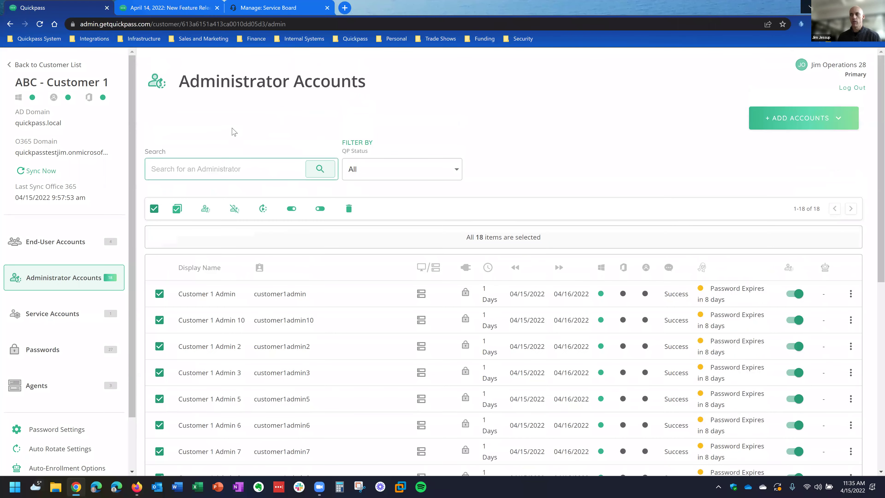
{"action": "left_click", "coordinate": [154, 209]}
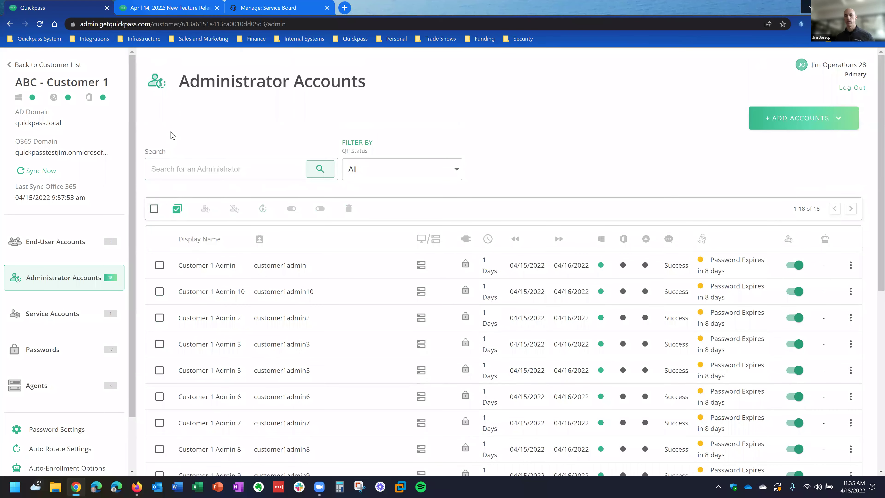